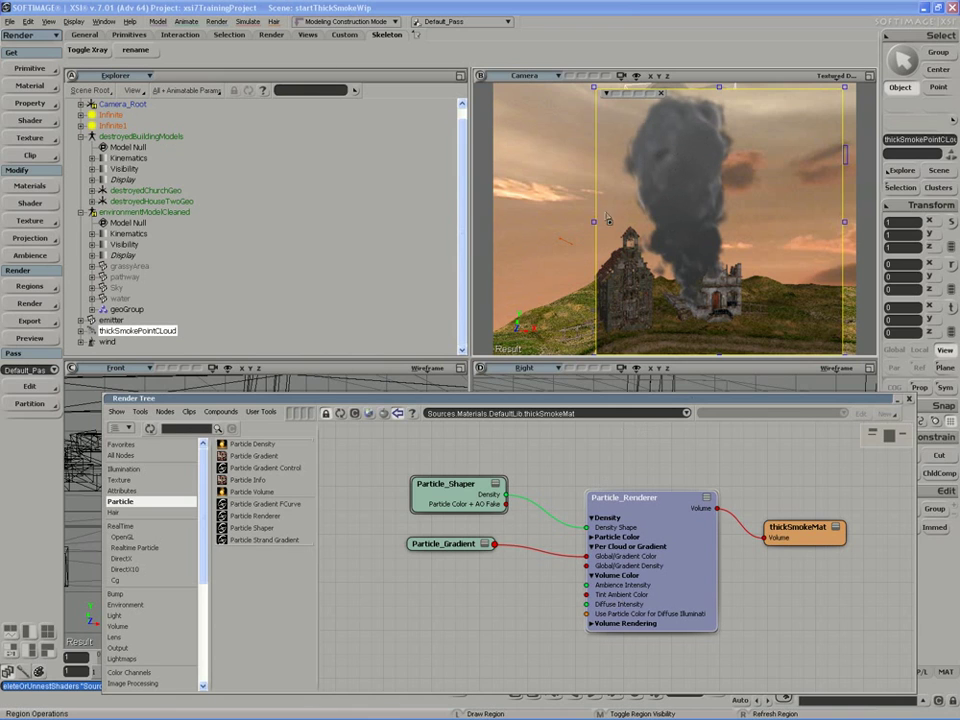
- Connect a new Fractal Scalar texture to the Particle_Renderer's Ambience Intensity, preview the texture, and render a region around the smoke
drag(448, 505, 444, 503)
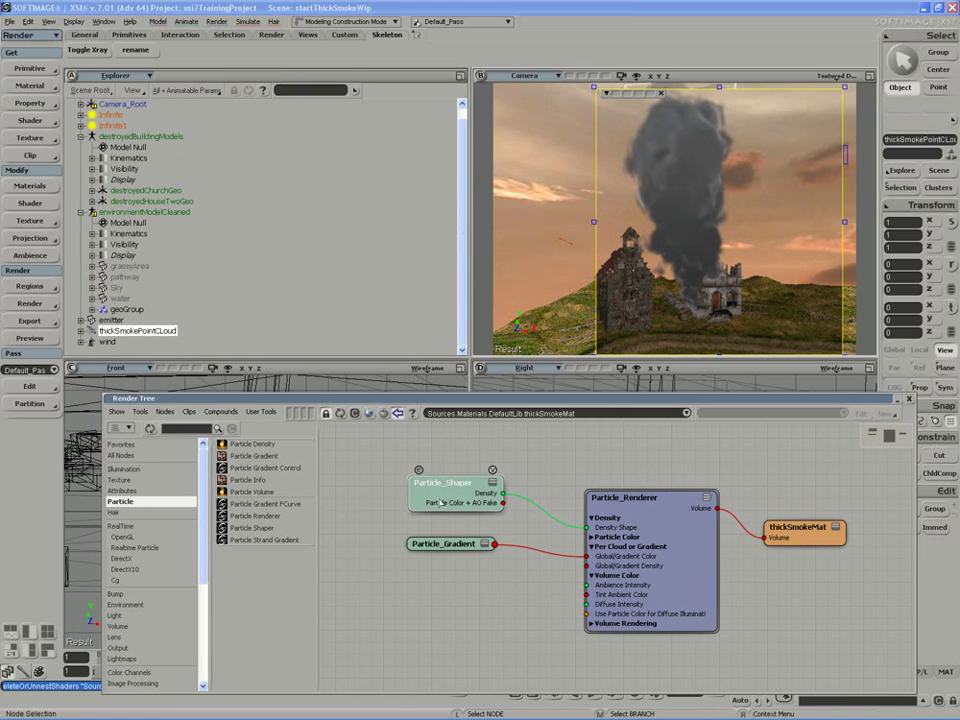
click(121, 480)
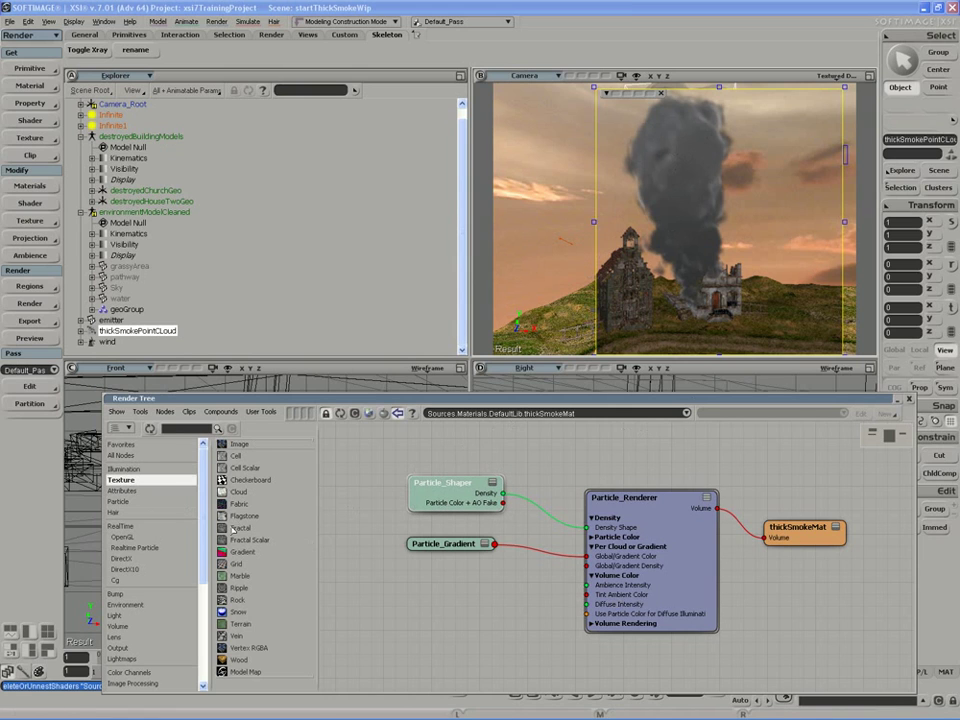
drag(241, 541, 588, 585)
double_click(464, 602)
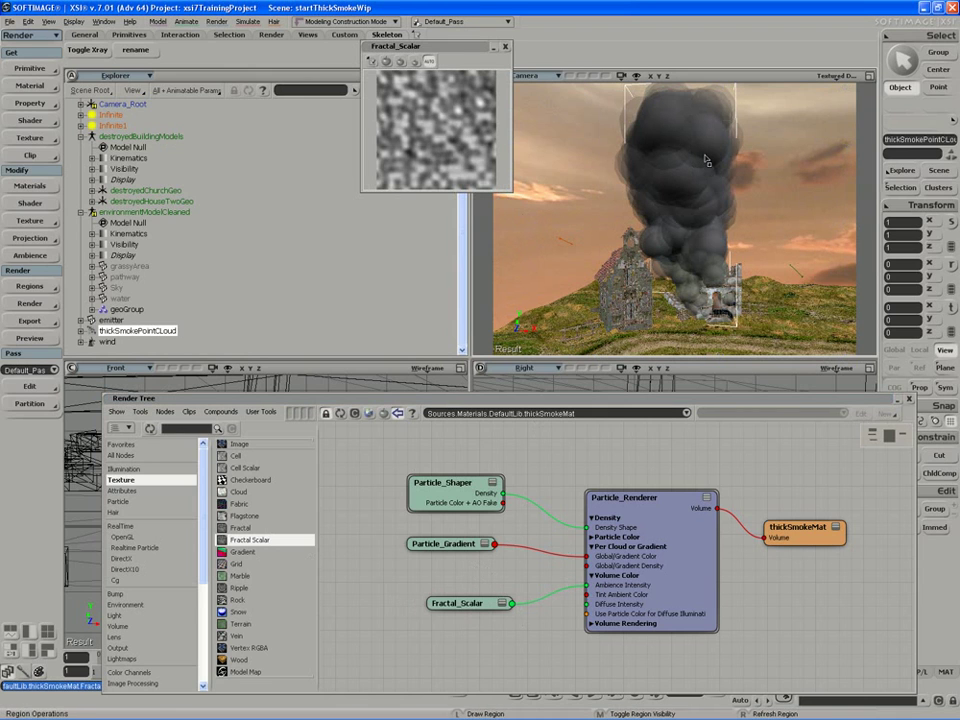
drag(416, 50, 409, 91)
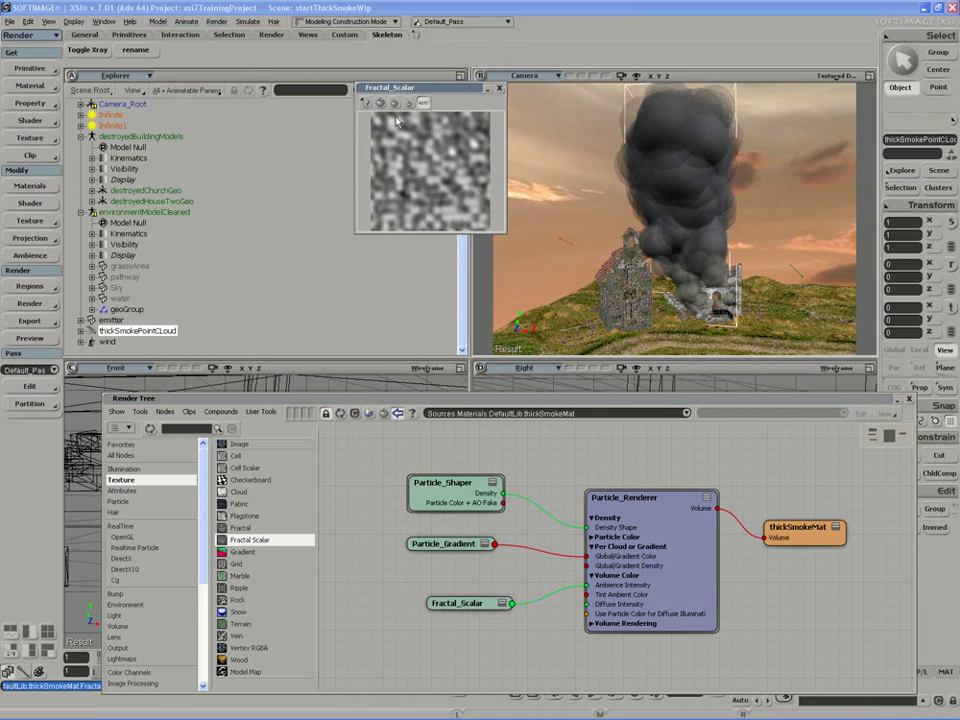
drag(457, 606, 430, 600)
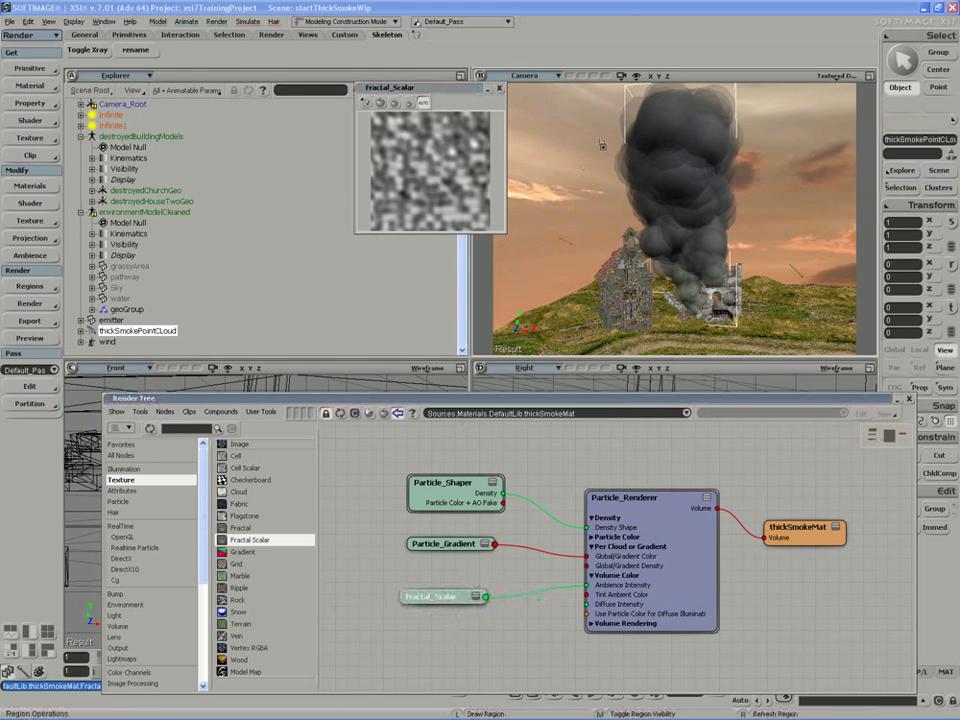
drag(612, 88, 771, 330)
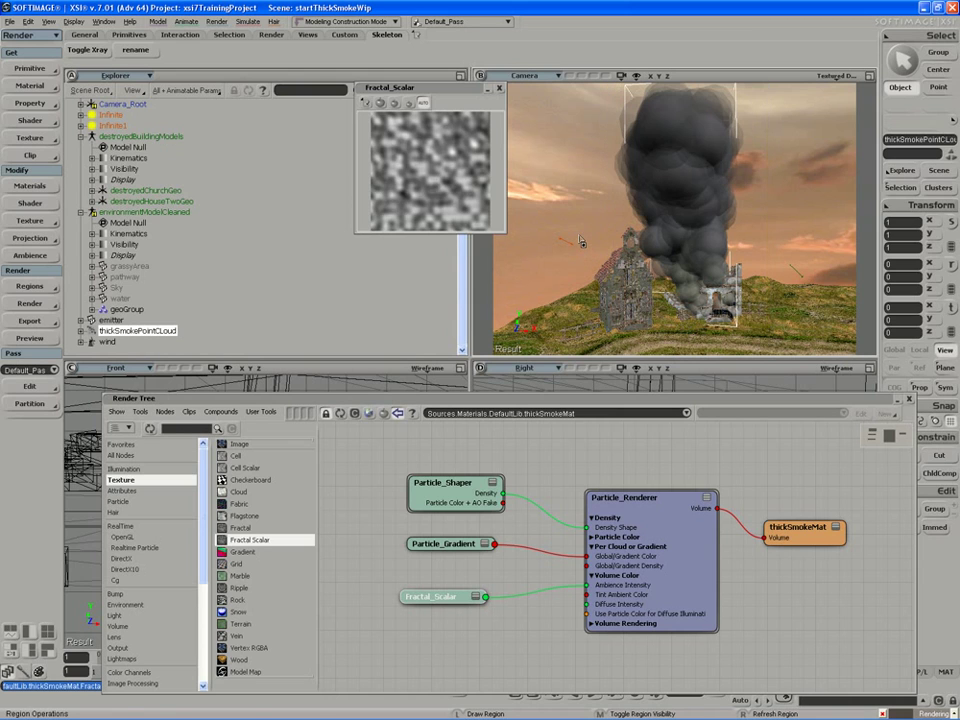
- Set the Fractal_Scalar texture's coordinate scale to about 3.69
double_click(420, 594)
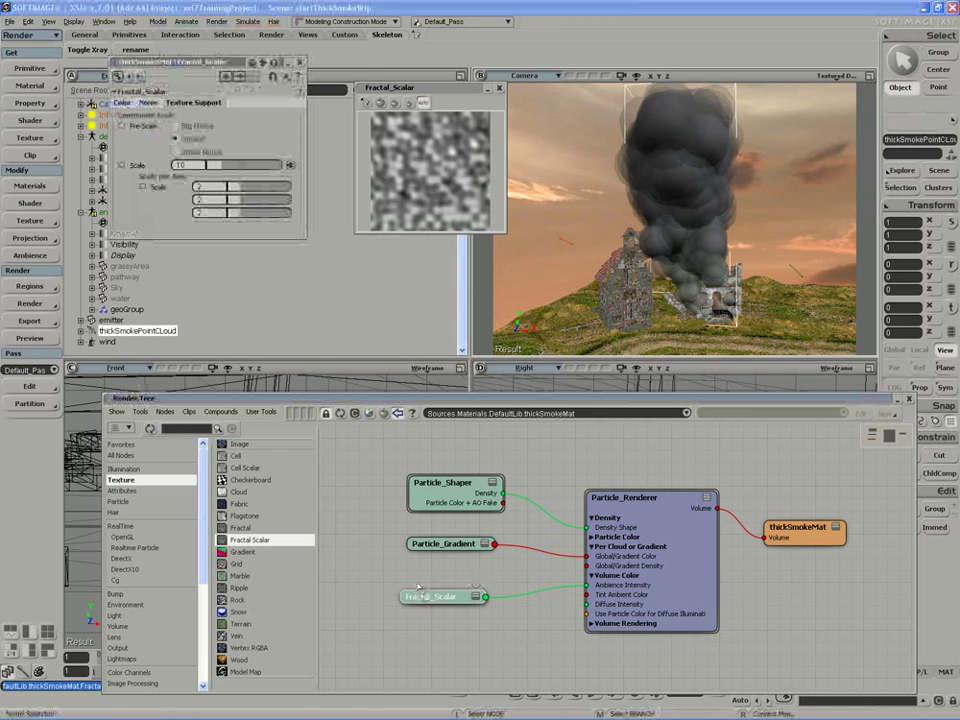
drag(402, 88, 395, 89)
drag(244, 65, 271, 120)
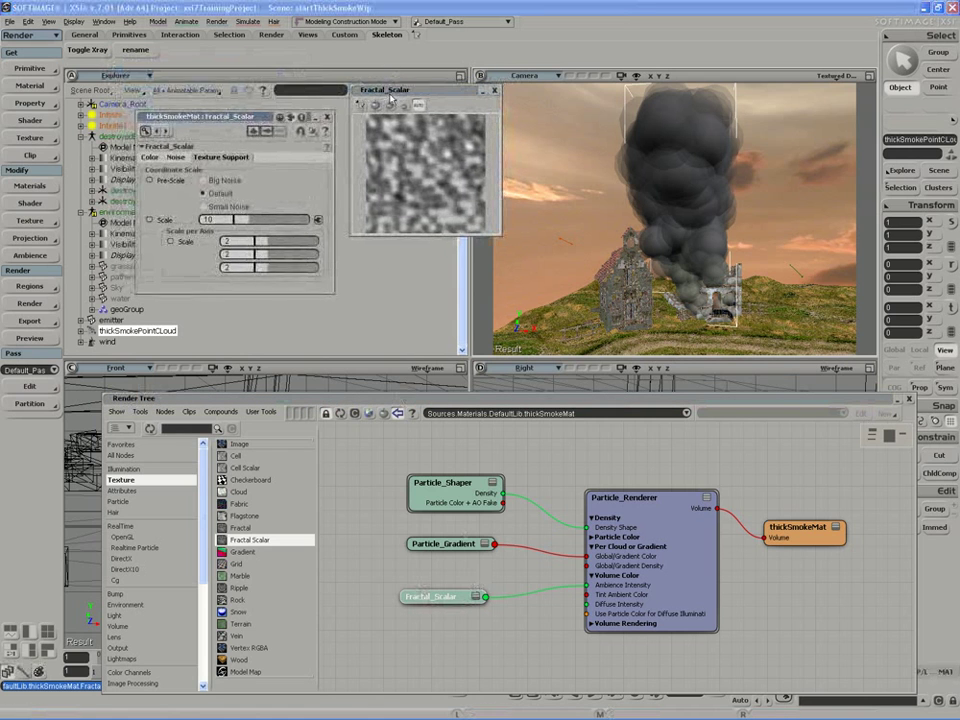
drag(400, 91, 392, 106)
click(238, 219)
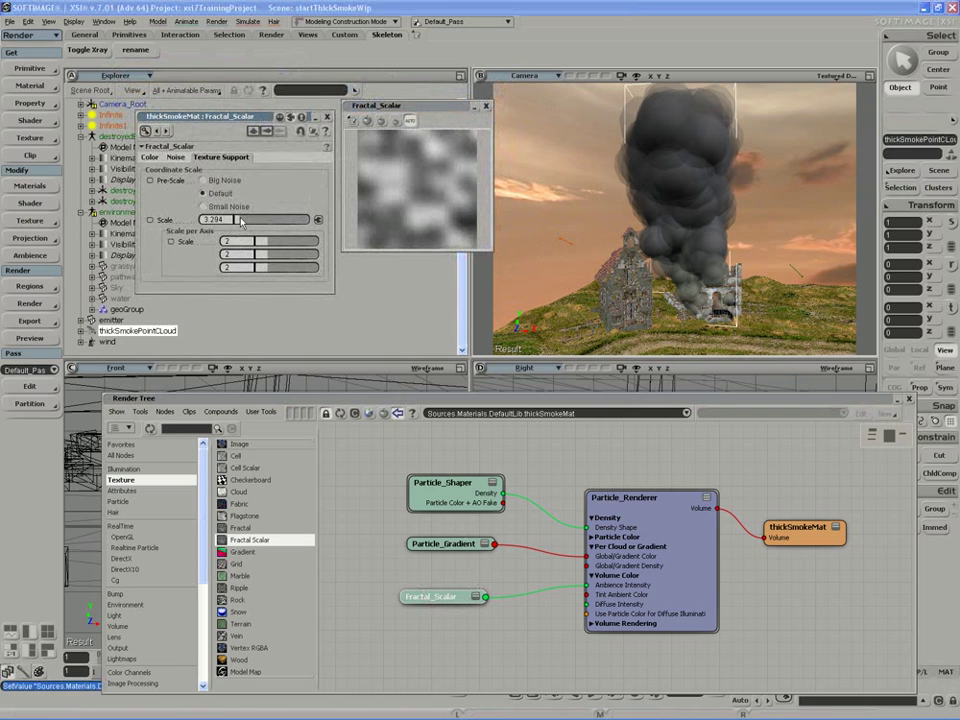
click(241, 219)
drag(238, 221, 241, 222)
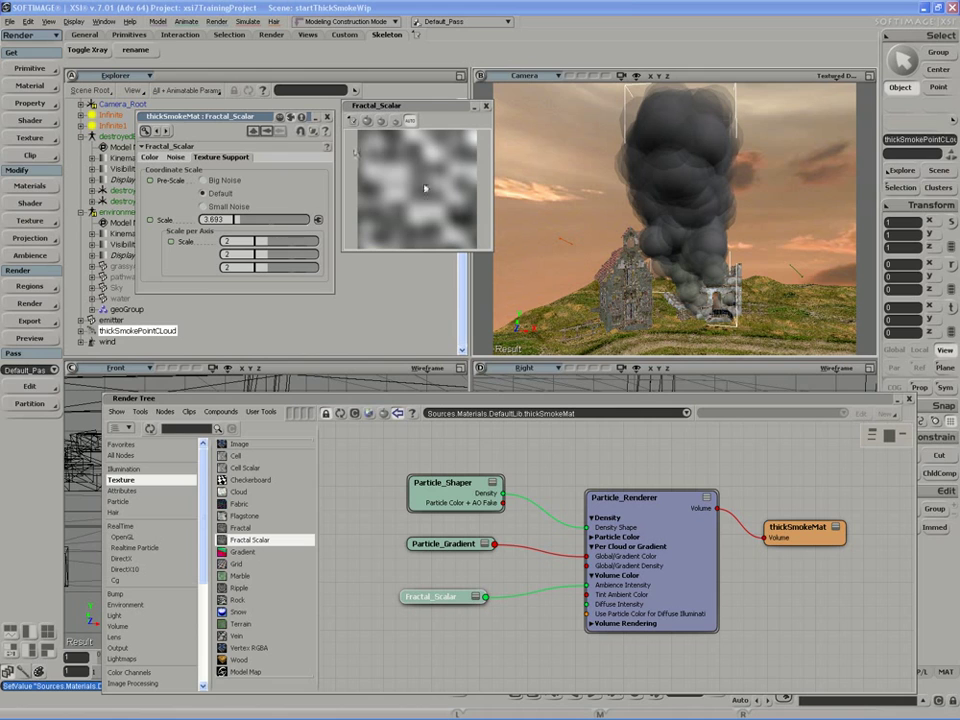
- Increase the fractal's contrast with Clamp Min 0.392 and Clamp Max 0.84, and raise its noise recursion for finer detail
click(149, 157)
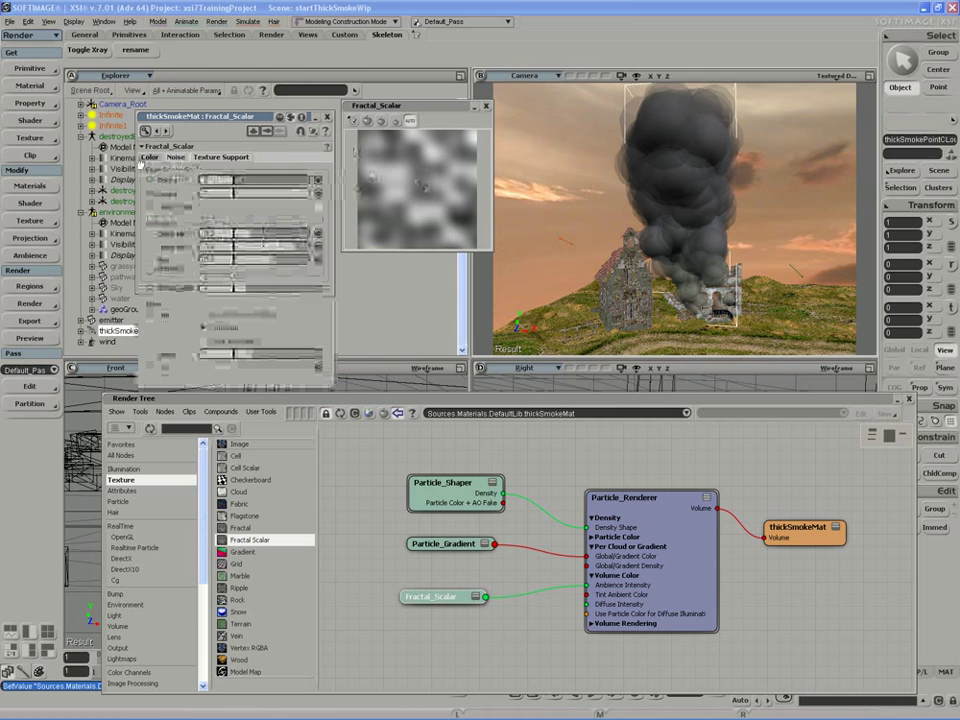
drag(255, 236, 275, 261)
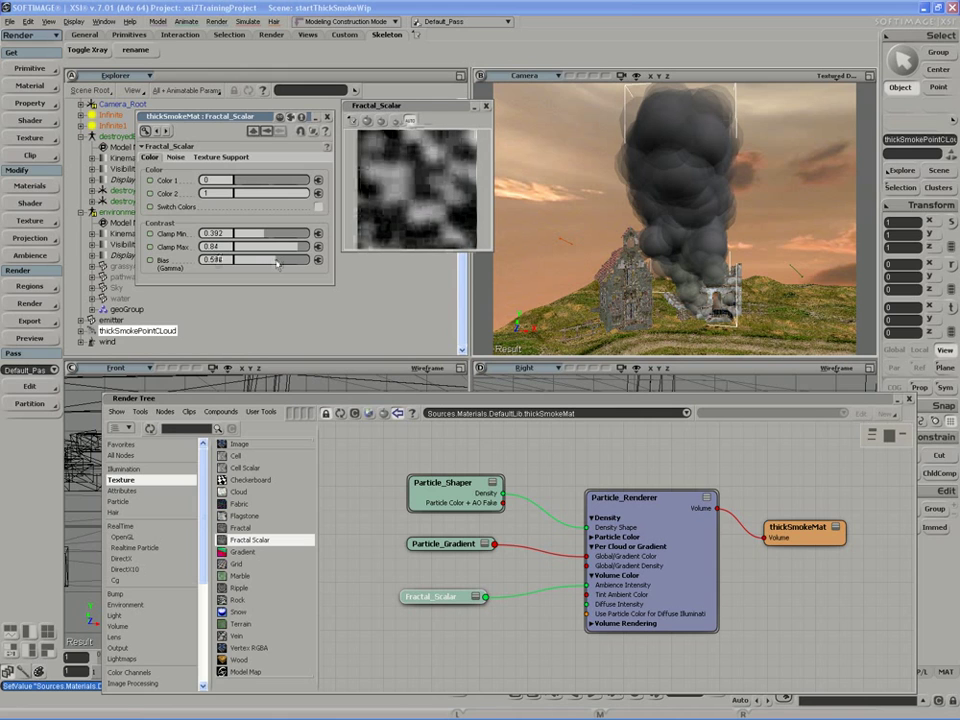
click(175, 157)
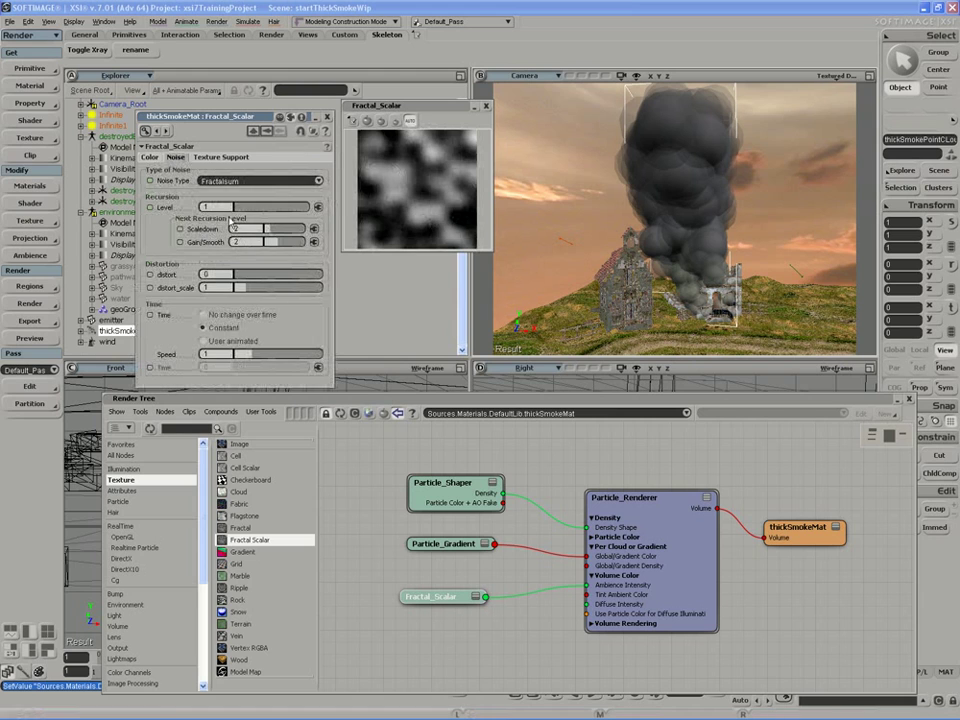
drag(230, 207, 277, 247)
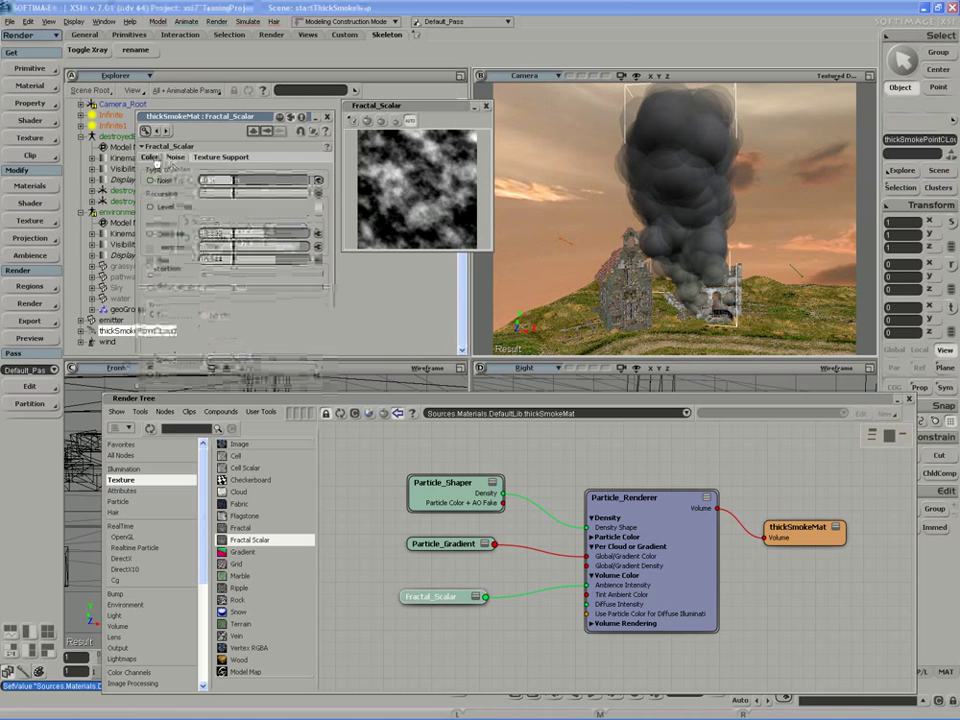
click(326, 116)
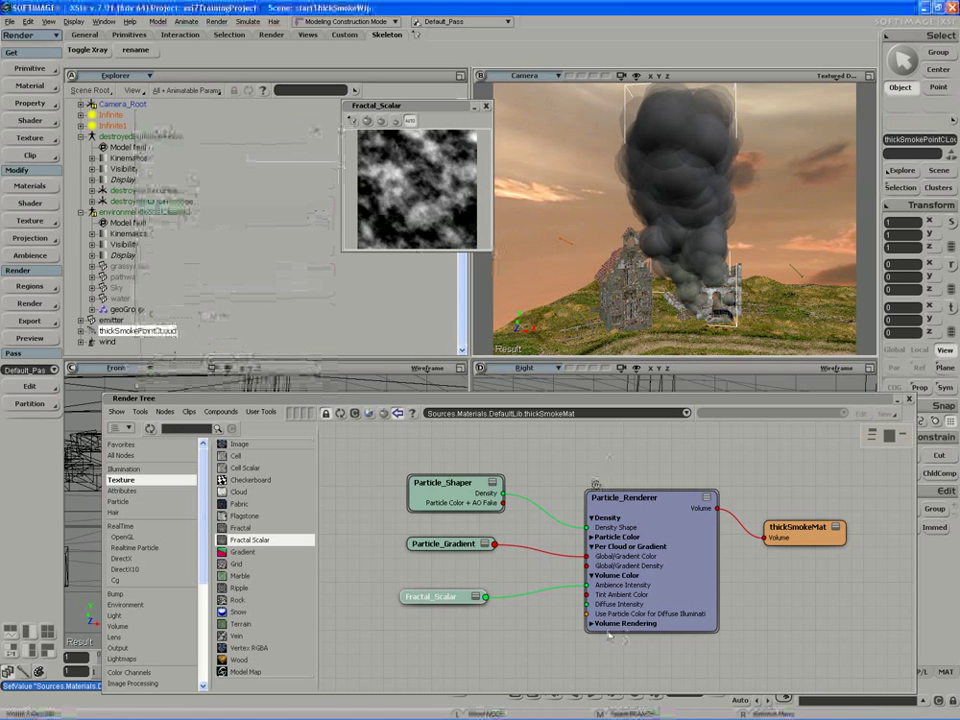
- Render a region around the smoke column in the Camera view to check the fractal's effect
drag(598, 589, 604, 585)
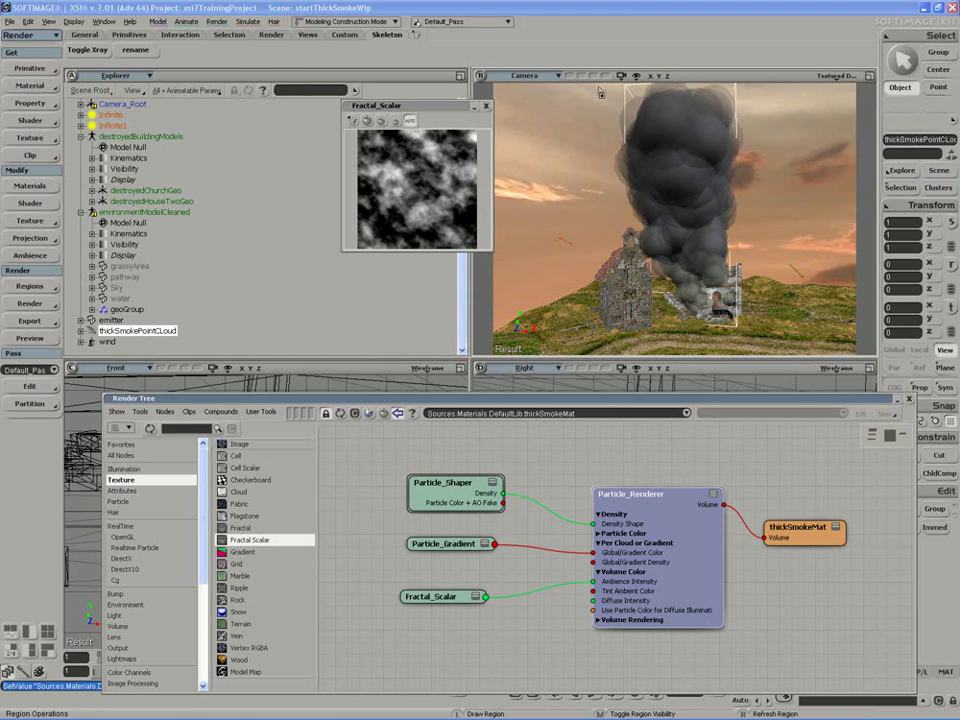
drag(600, 92, 795, 345)
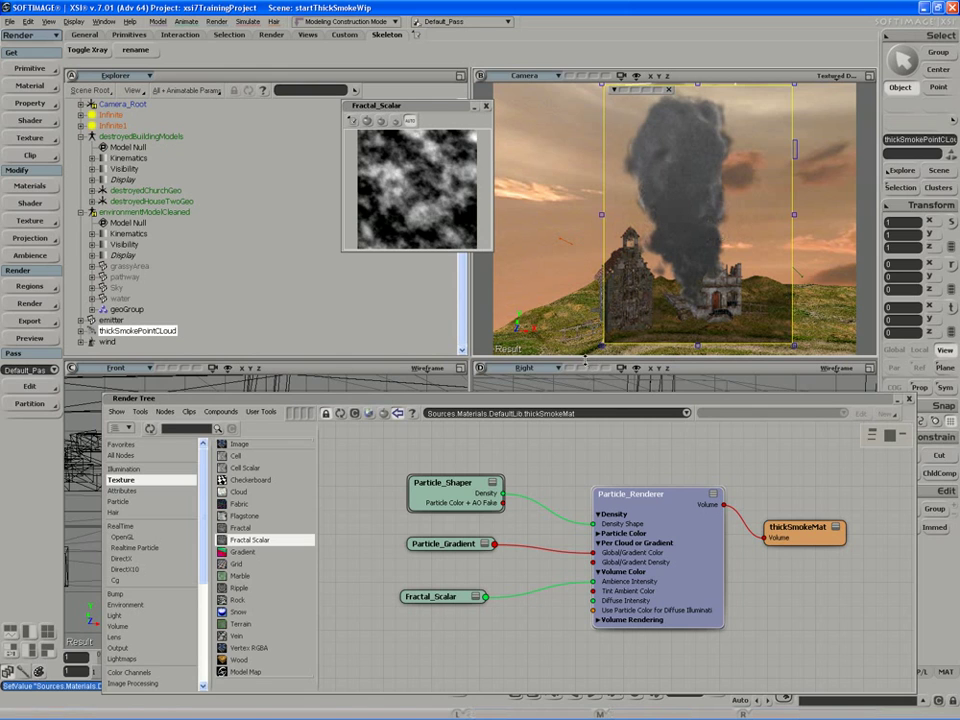
- Add a Cell Scalar texture node below Fractal_Scalar, hide the render region, and open the new node's properties alongside its preview
drag(440, 596, 427, 575)
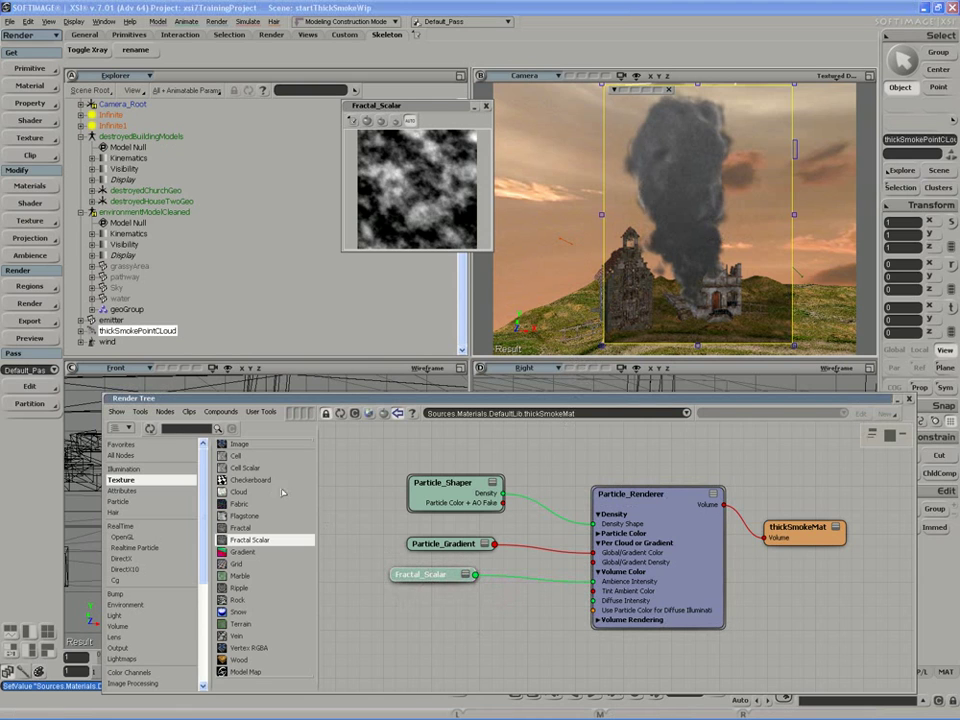
drag(245, 467, 402, 609)
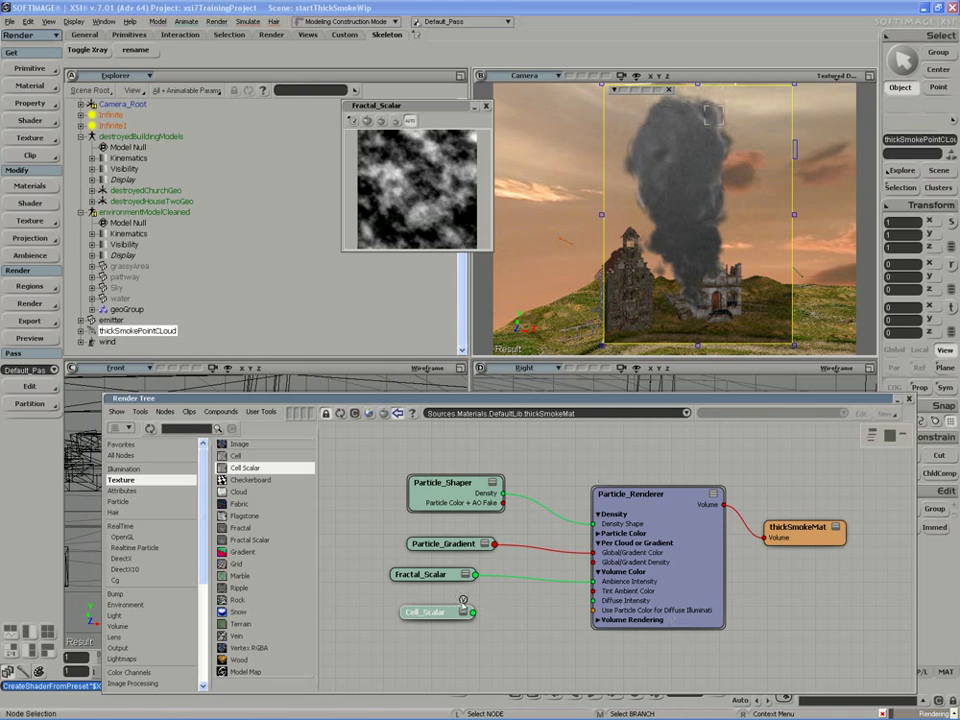
key(q)
middle_click(576, 241)
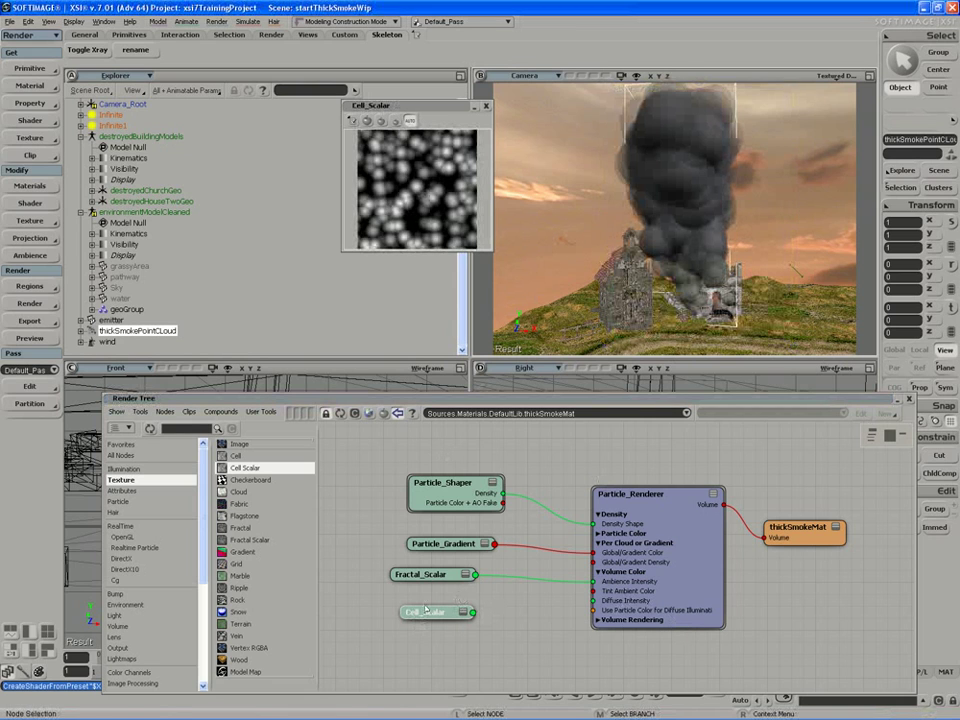
double_click(425, 611)
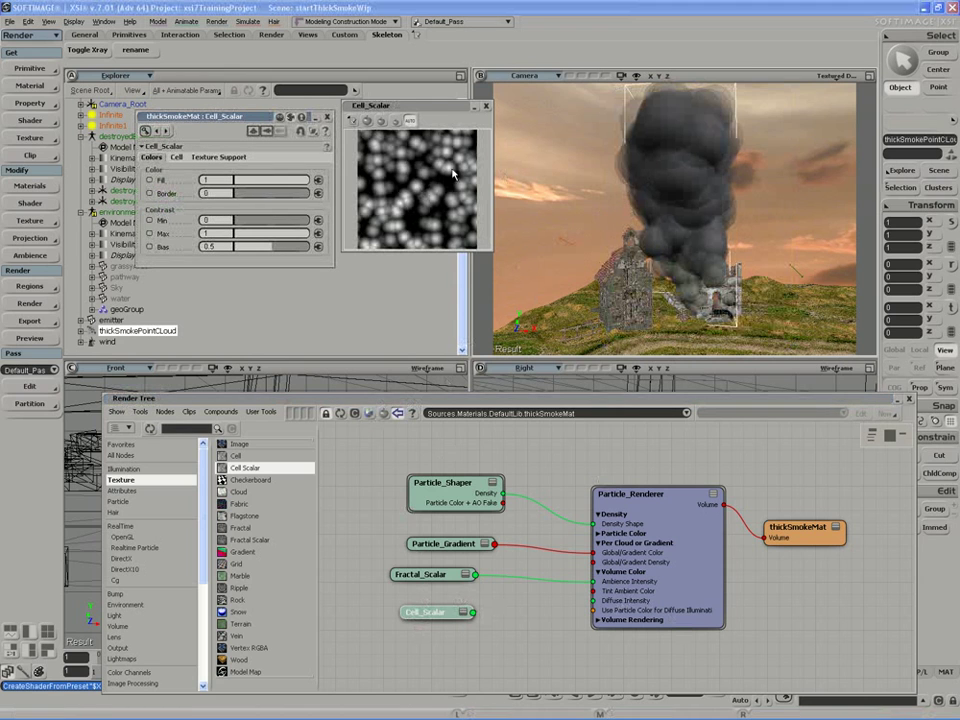
drag(405, 163, 422, 205)
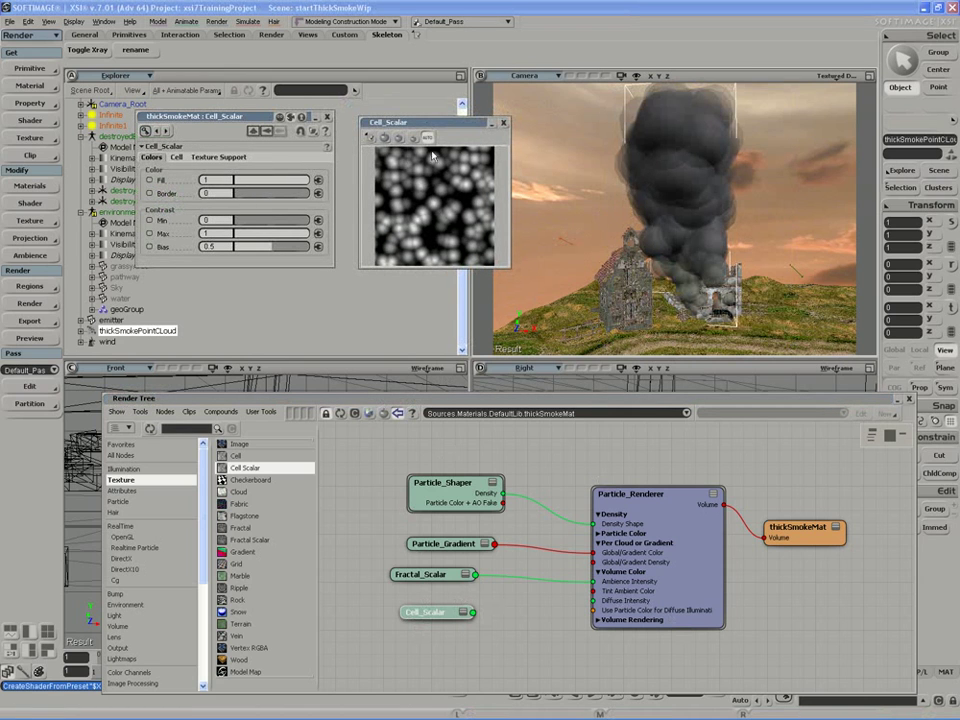
- Reduce the Cell_Scalar texture's coordinate scale to enlarge the cells, and invert its colours with Fill 0 and Border 1
click(218, 157)
drag(239, 220, 247, 226)
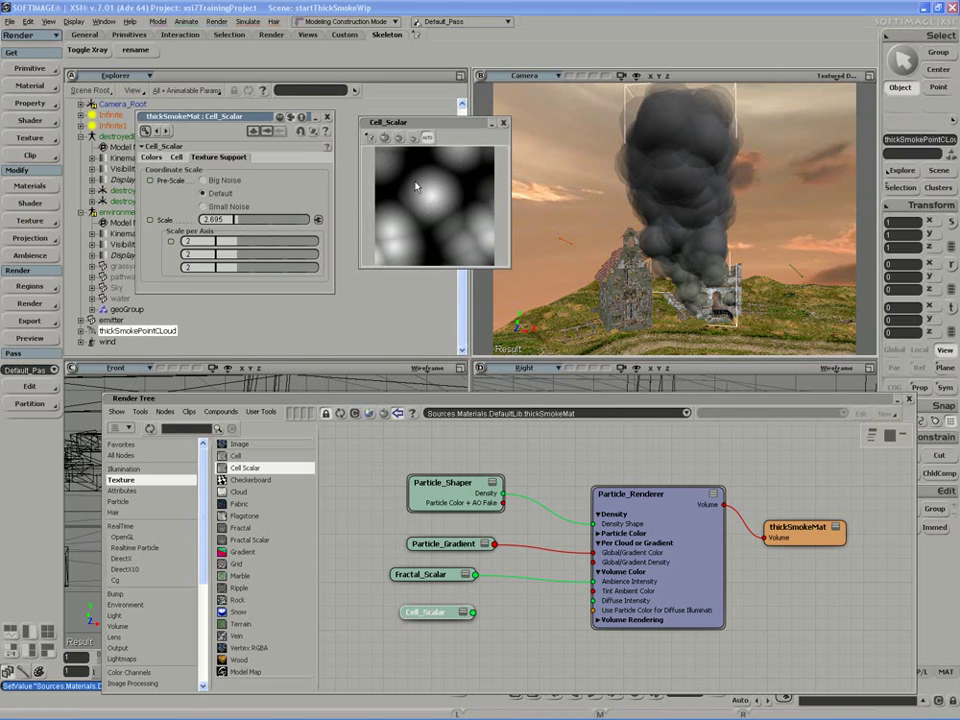
click(153, 158)
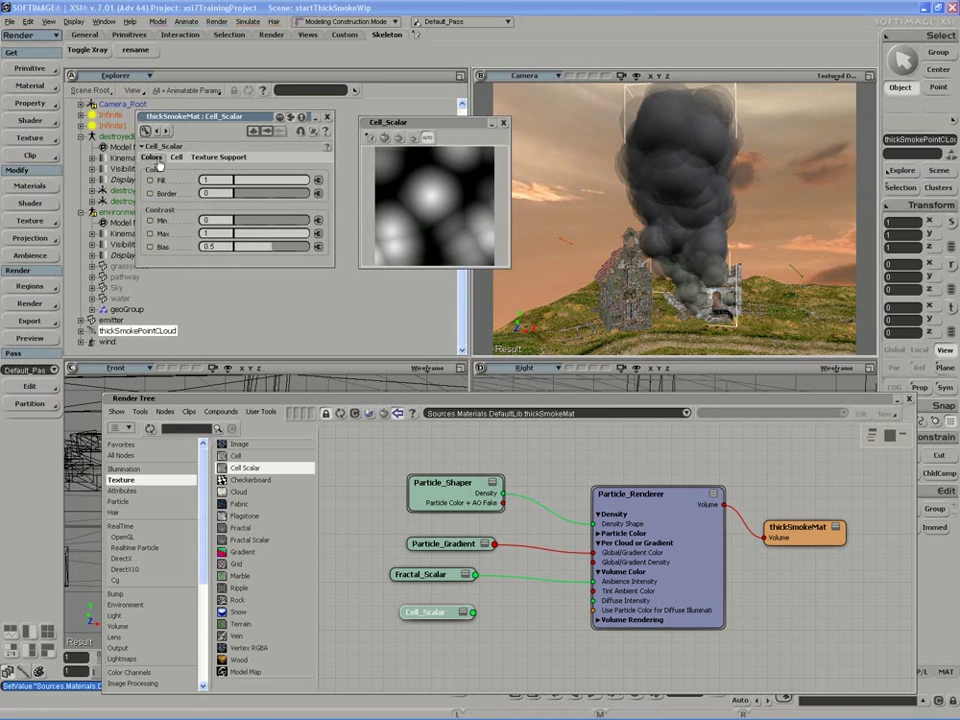
drag(267, 194, 215, 182)
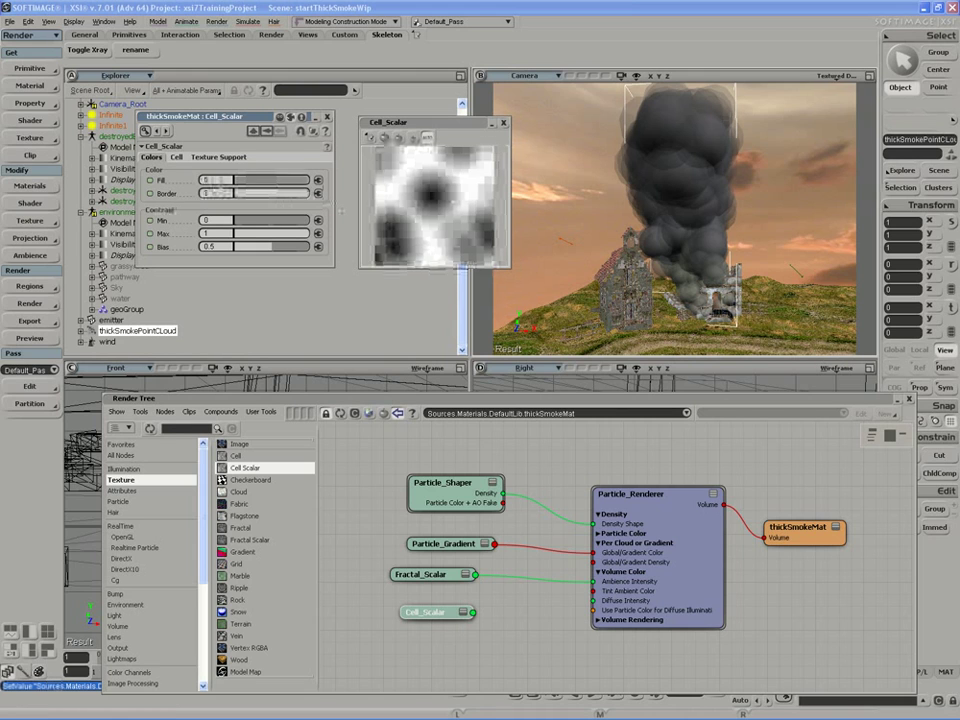
click(218, 157)
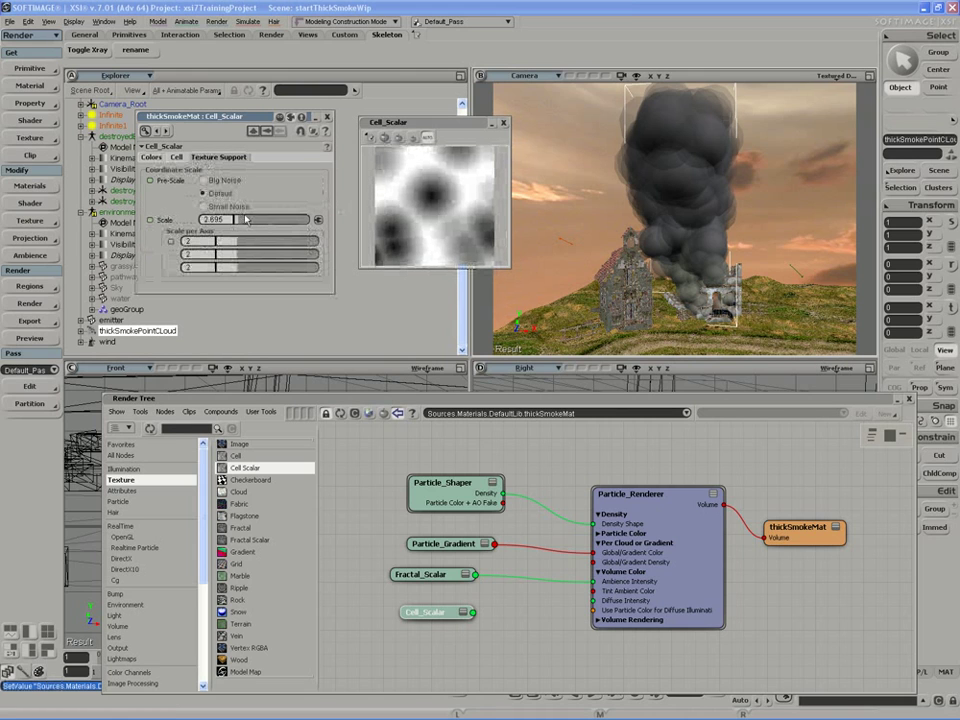
drag(243, 222, 255, 223)
- Set the Cell_Scalar contrast to Min 0.208, Max 0.736 and Bias 0.59
click(177, 158)
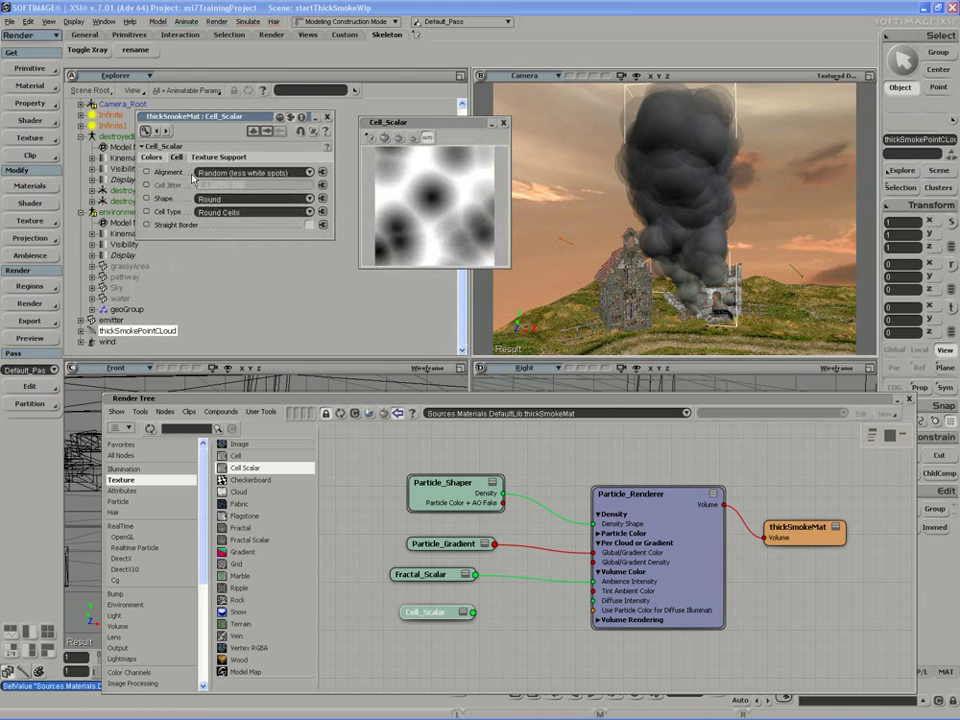
click(152, 158)
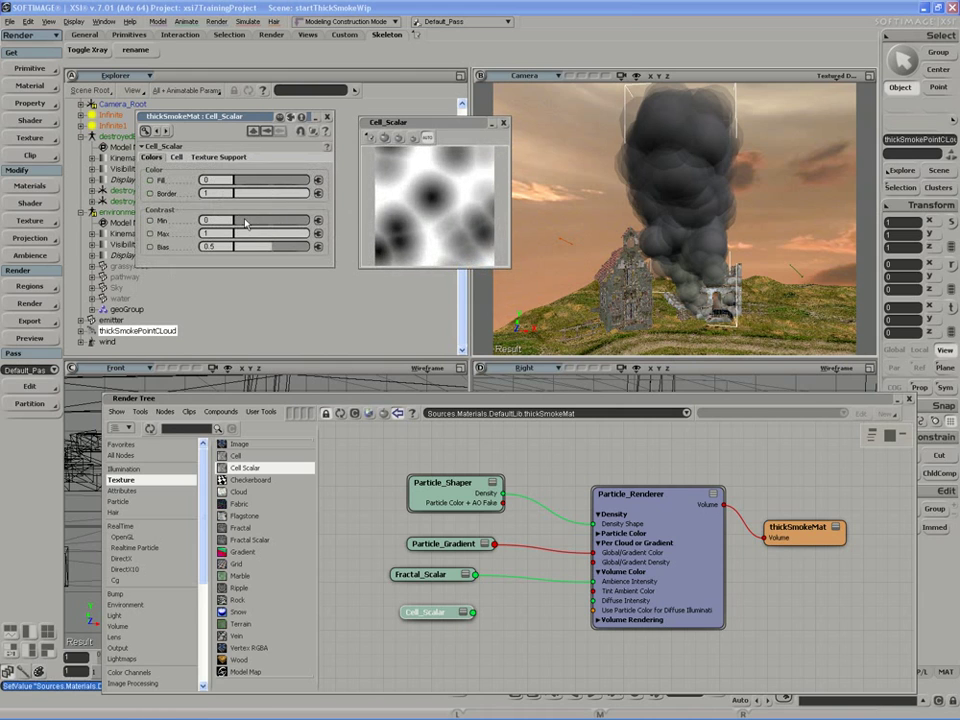
drag(245, 224, 281, 252)
- Try the Flagstones cell type on the Cell_Scalar texture and return it to Round Cells
click(176, 157)
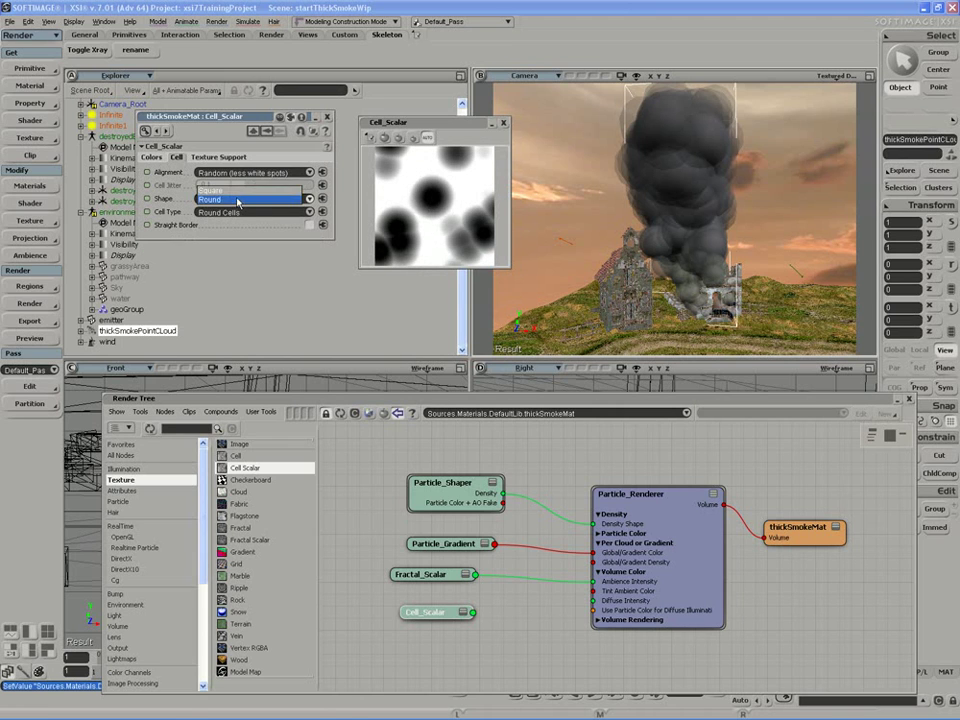
click(240, 212)
click(241, 222)
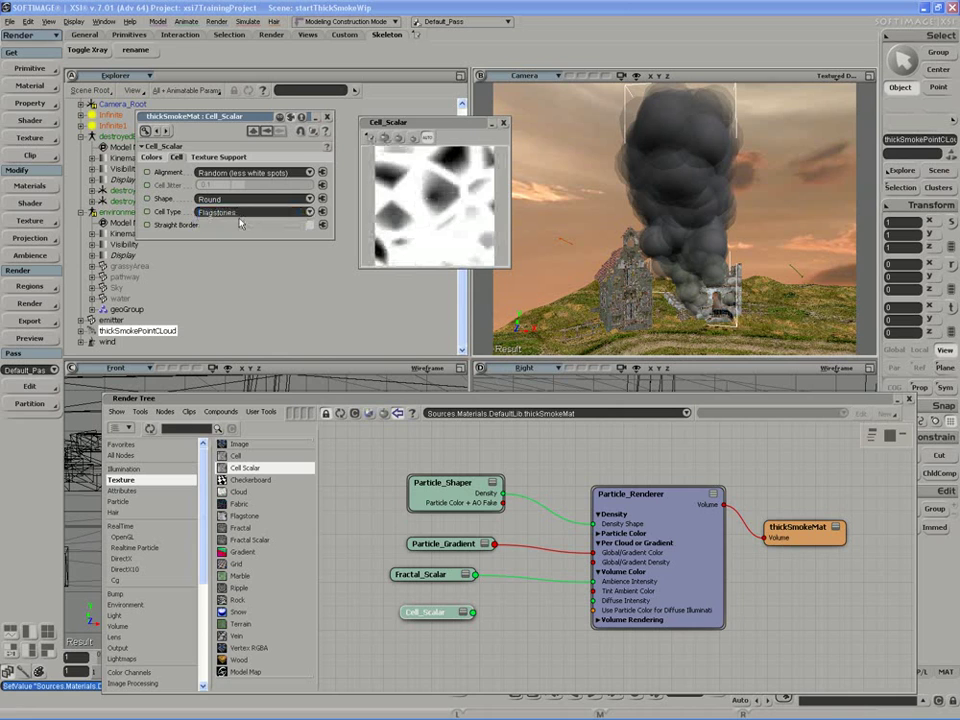
click(239, 214)
click(239, 205)
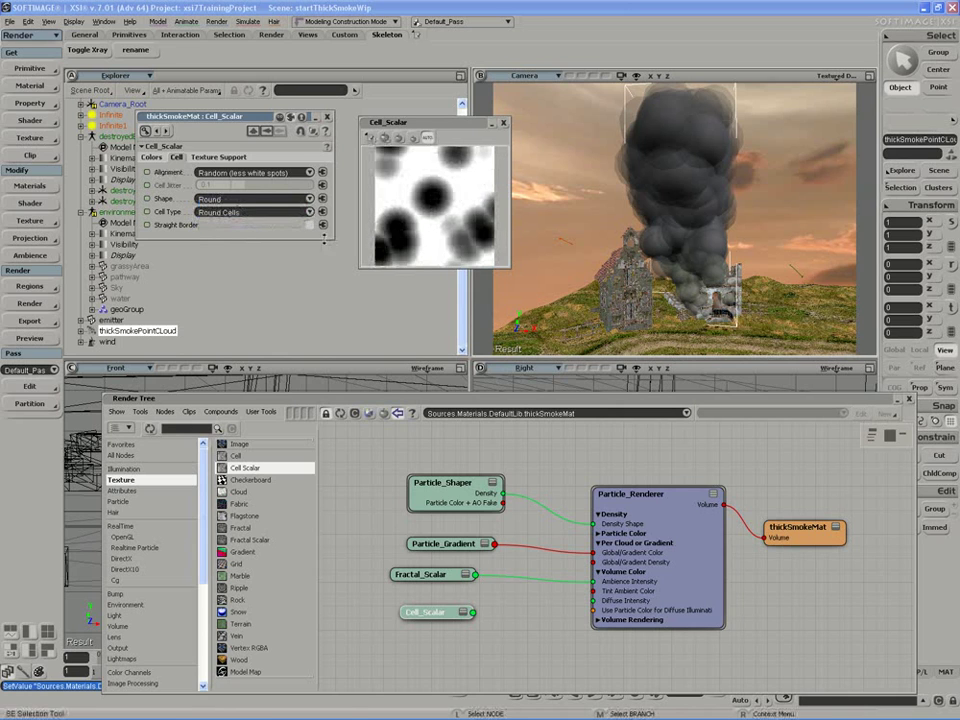
- Try the Random cell alignment, and set the Cell_Scalar alignment to Random (more white spots)
click(240, 173)
click(237, 183)
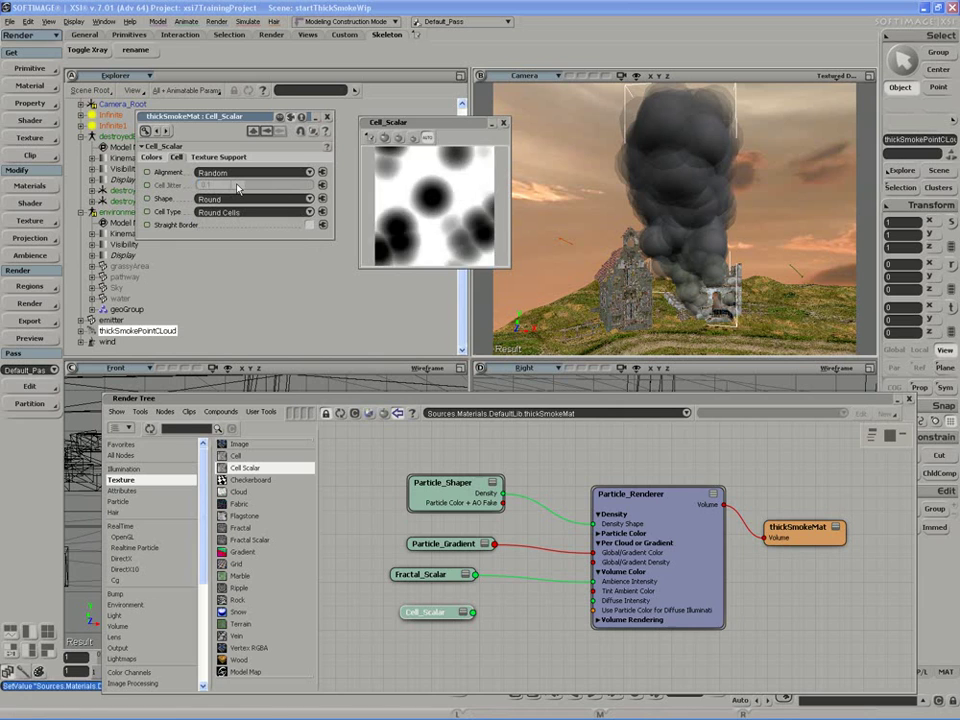
click(240, 173)
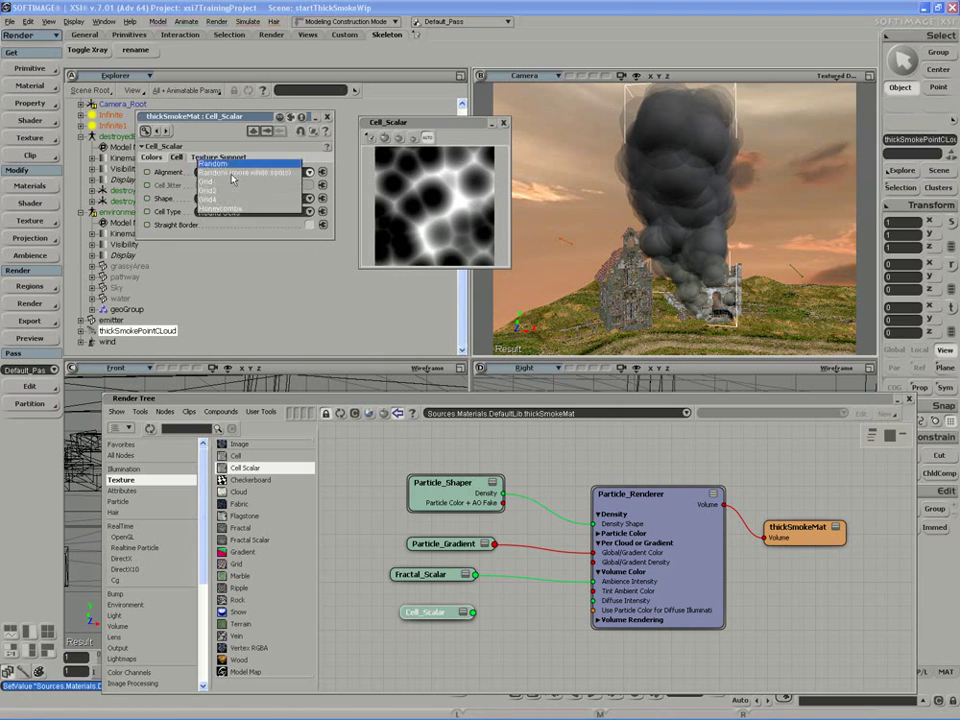
click(236, 183)
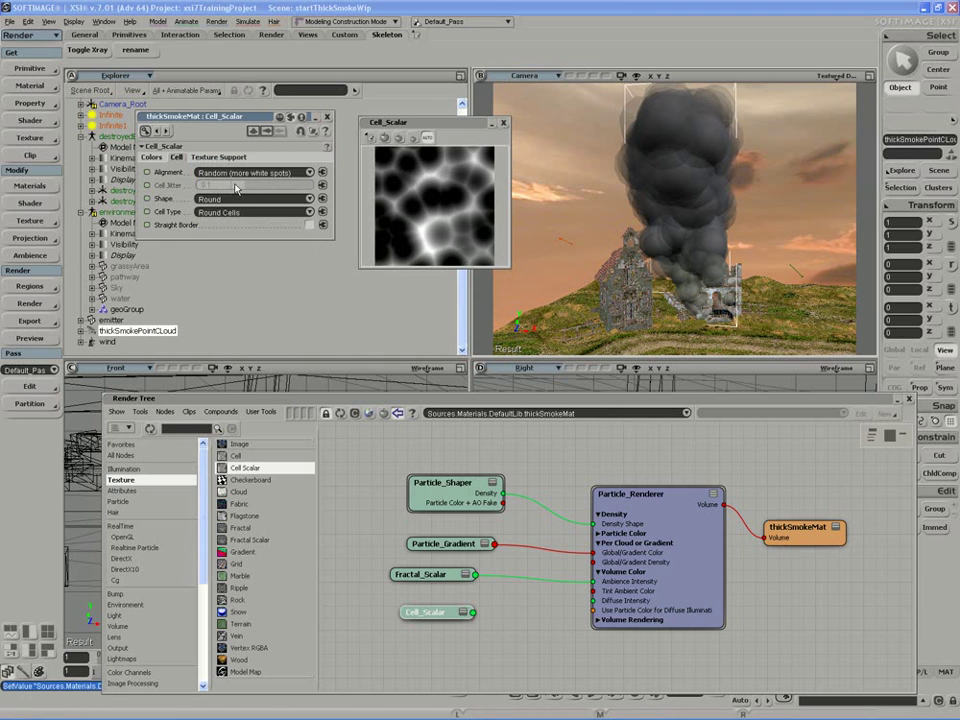
- Set the Cell_Scalar colours to Fill 1 and Border 0
click(151, 157)
drag(249, 183, 225, 196)
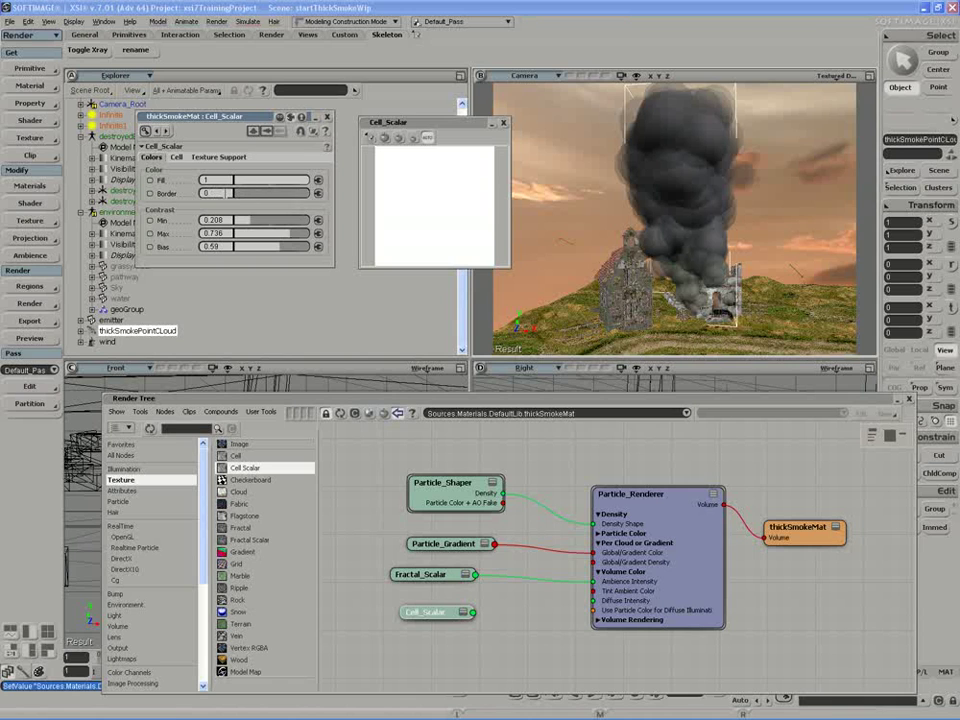
- Set the Cell_Scalar fill colour to 0.864 and its texture coordinate scale to 2.595
drag(294, 182, 299, 185)
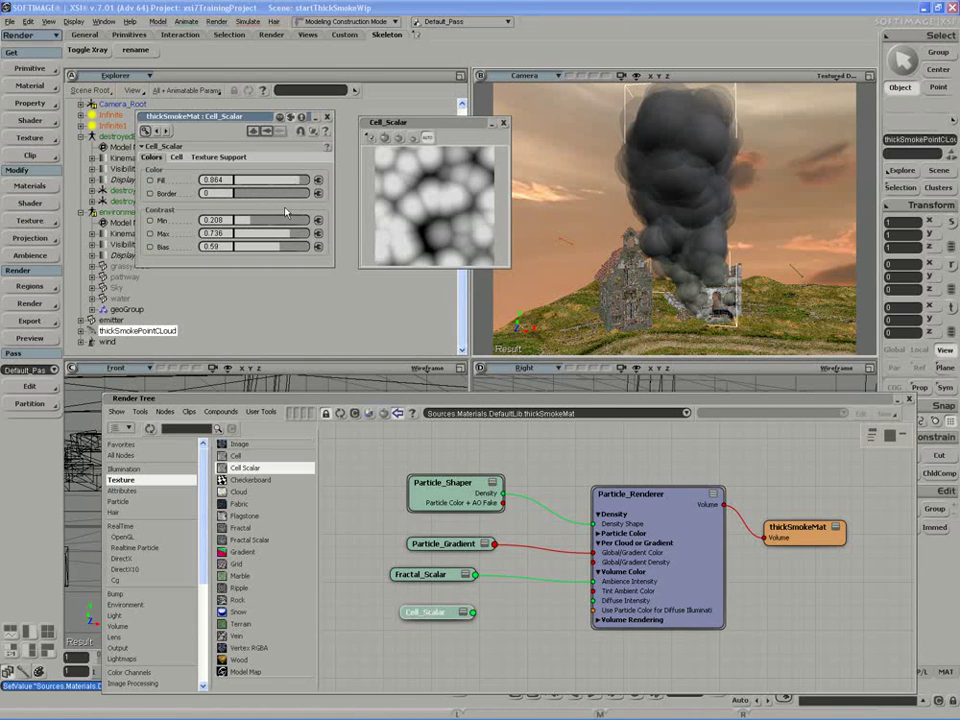
click(218, 157)
drag(242, 226, 237, 226)
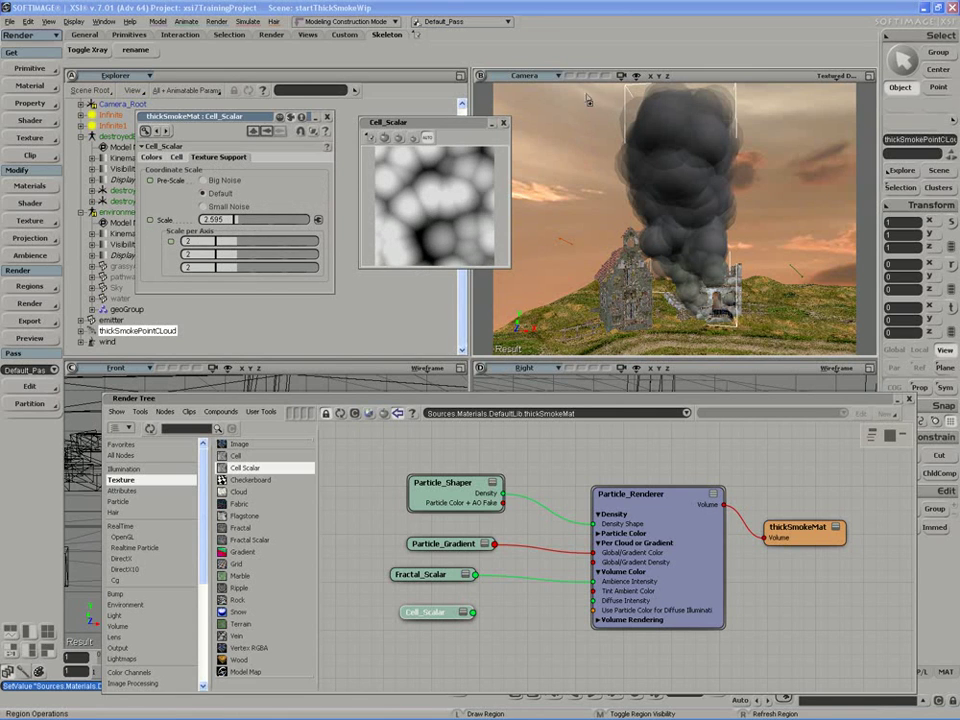
- Draw a render region around the smoke column and set the Particle_Renderer's shadow table cell size to 1
mouse_move(582, 87)
mouse_down()
mouse_move(762, 353)
mouse_move(779, 353)
mouse_up()
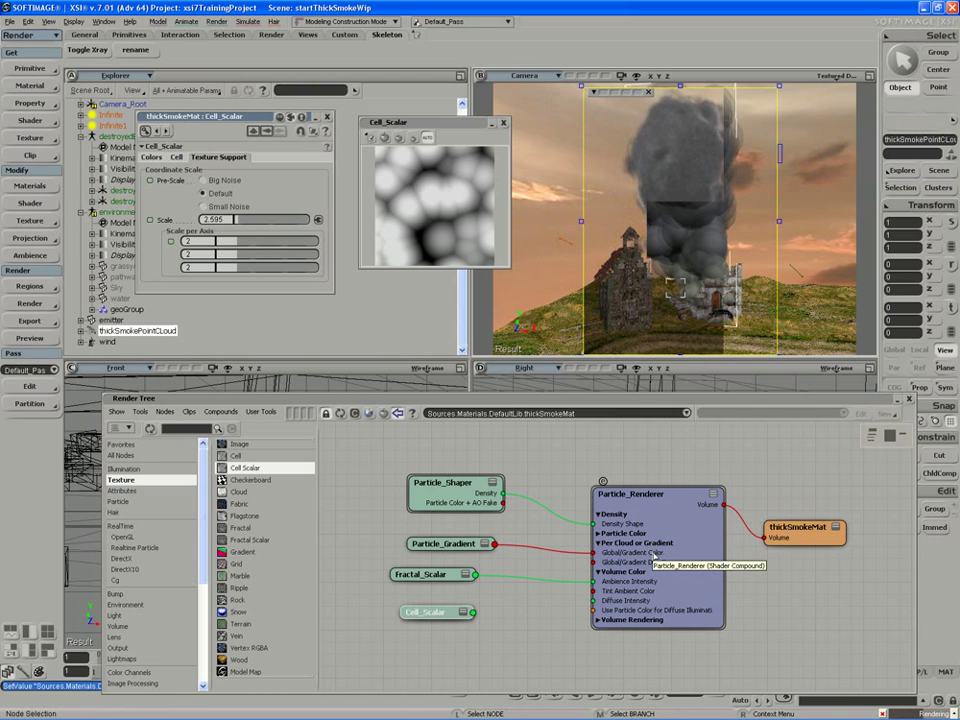
click(655, 555)
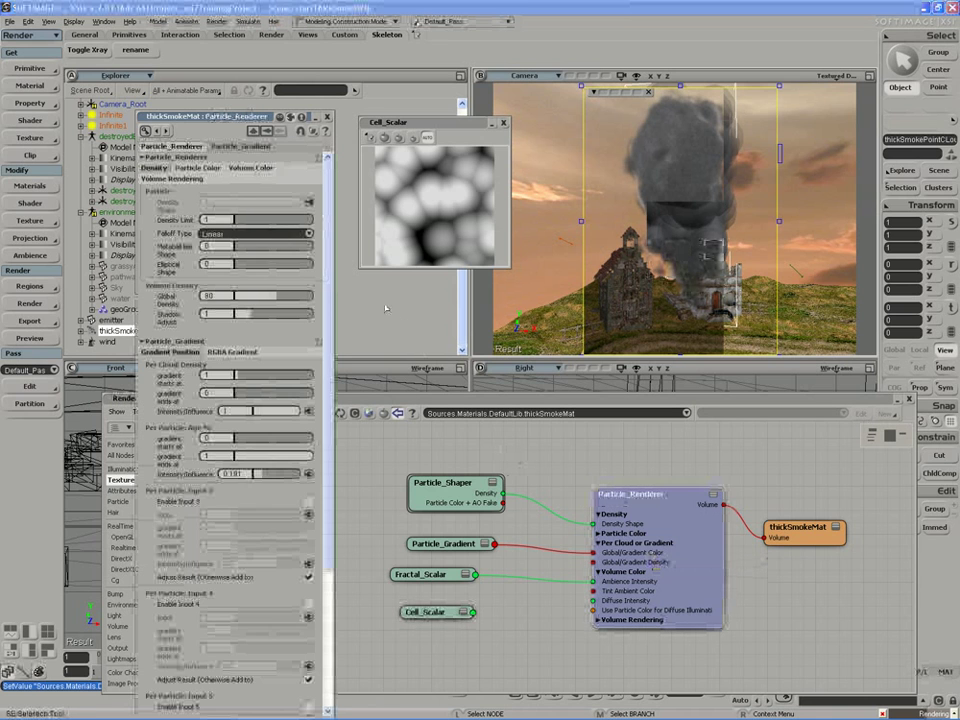
drag(185, 103, 139, 45)
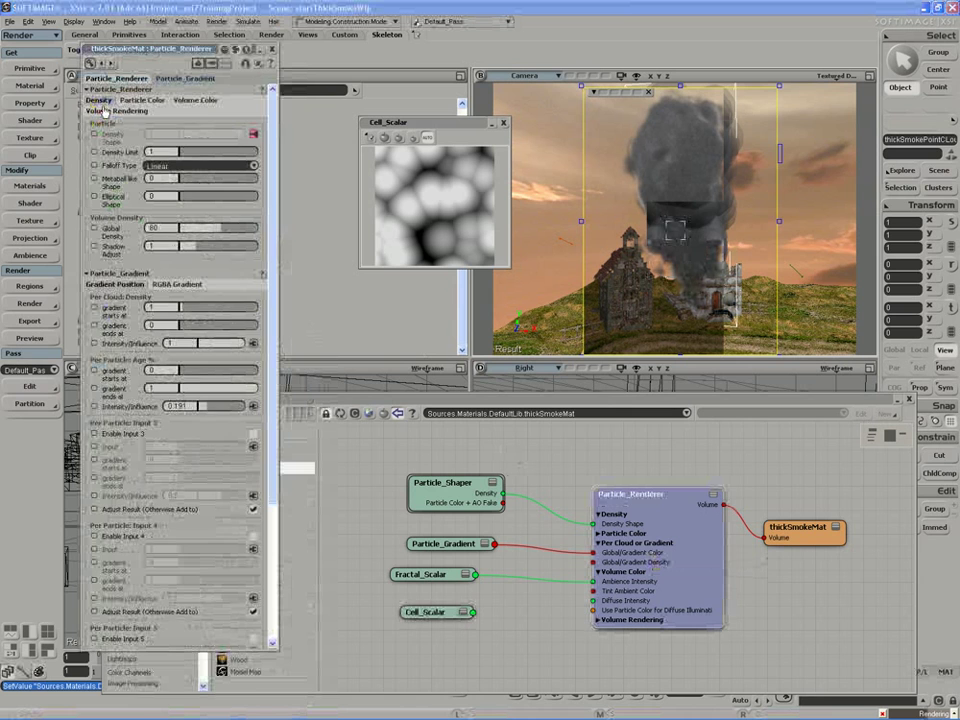
click(112, 110)
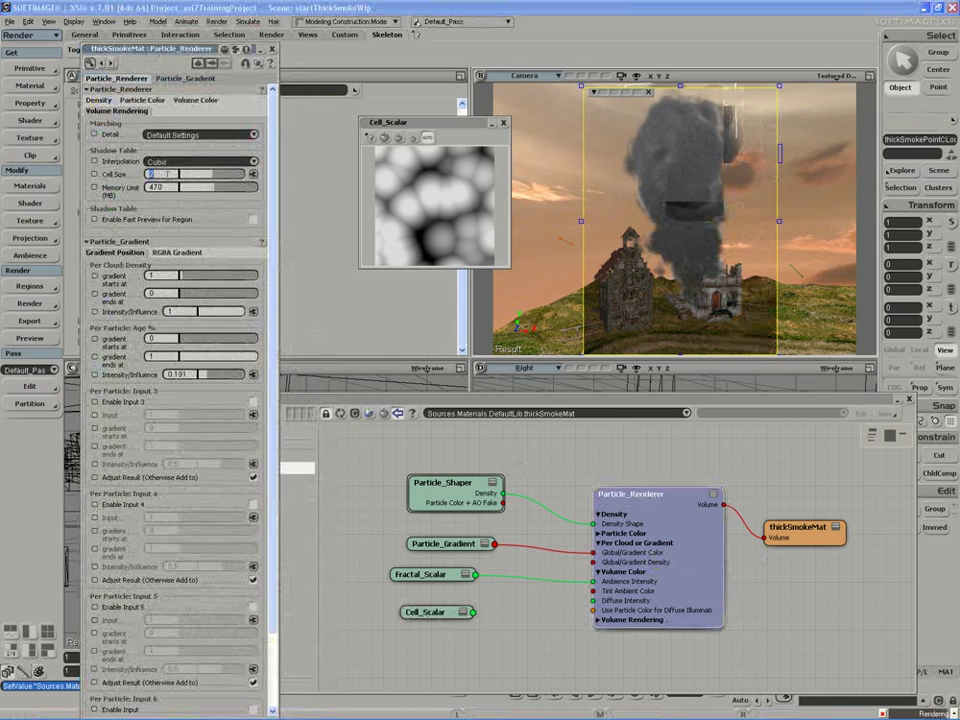
double_click(167, 174)
text(1)
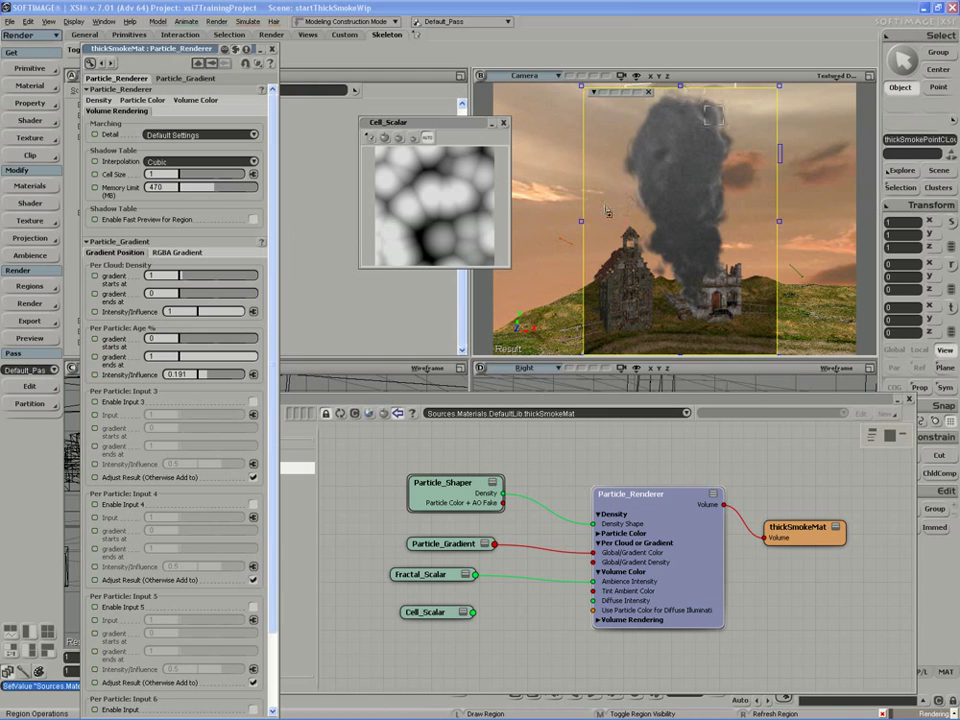
click(504, 123)
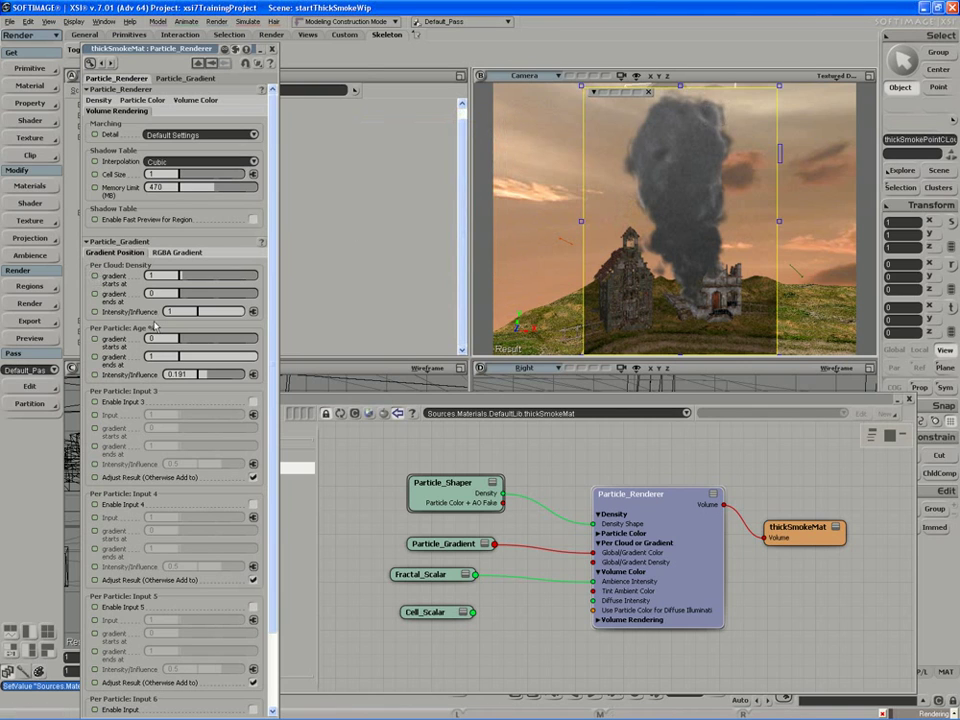
- Set the Particle_Renderer's shadow table cell size to 2 and the gradient's per-cloud density start to 4
click(176, 174)
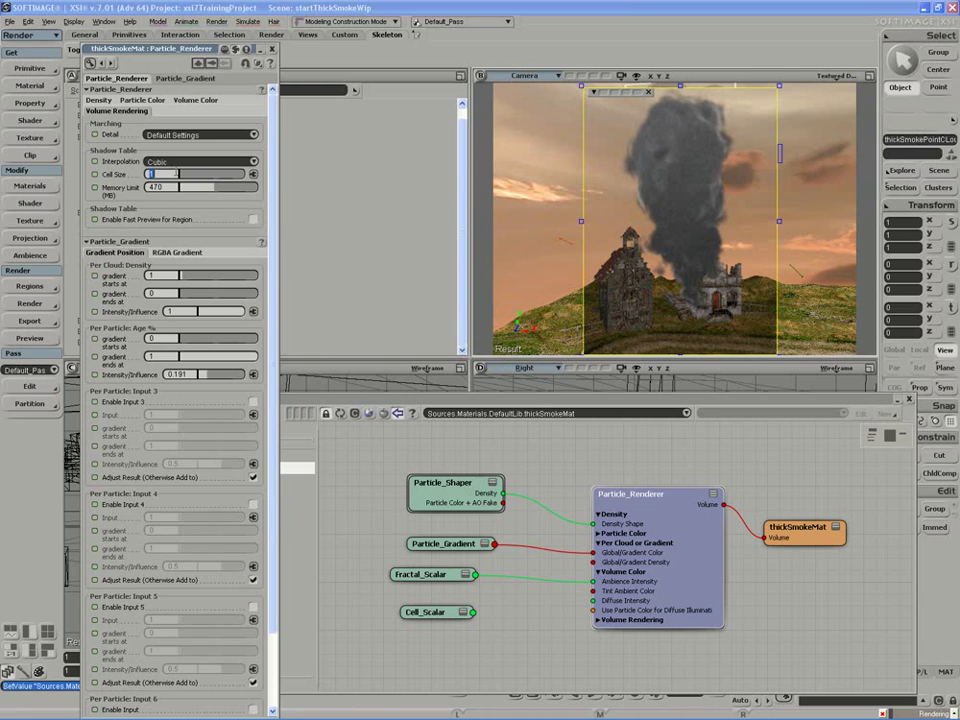
text(0.1)
text(4)
key(Return)
double_click(164, 277)
text(2)
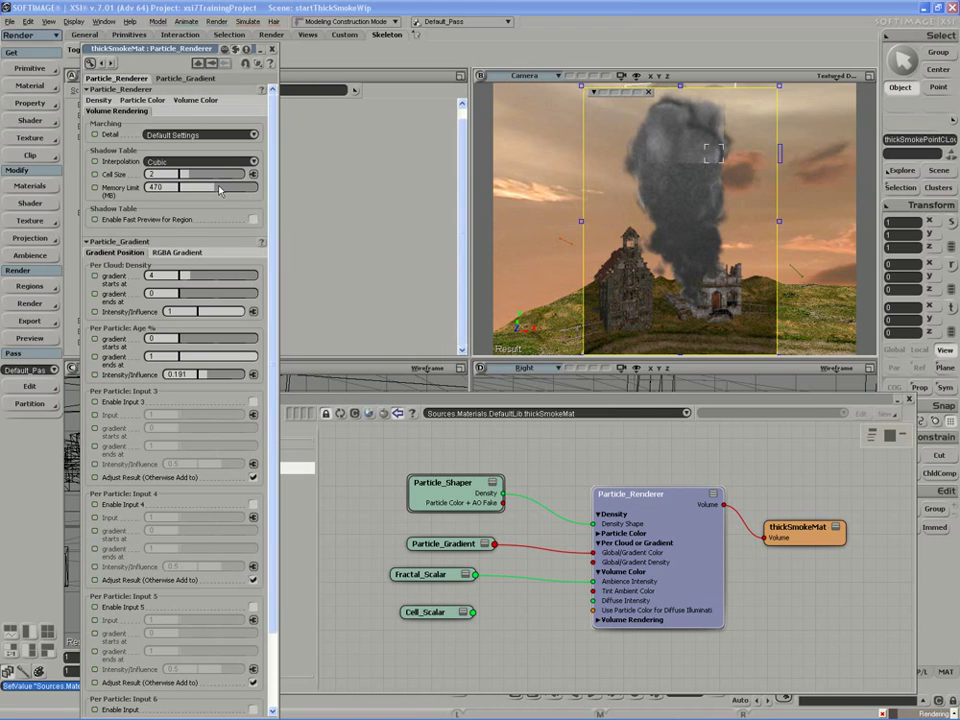
- Tint the Particle_Gradient marker at position 0.29 slightly blue with R 0.554, G 0.559 and B 0.571
click(179, 253)
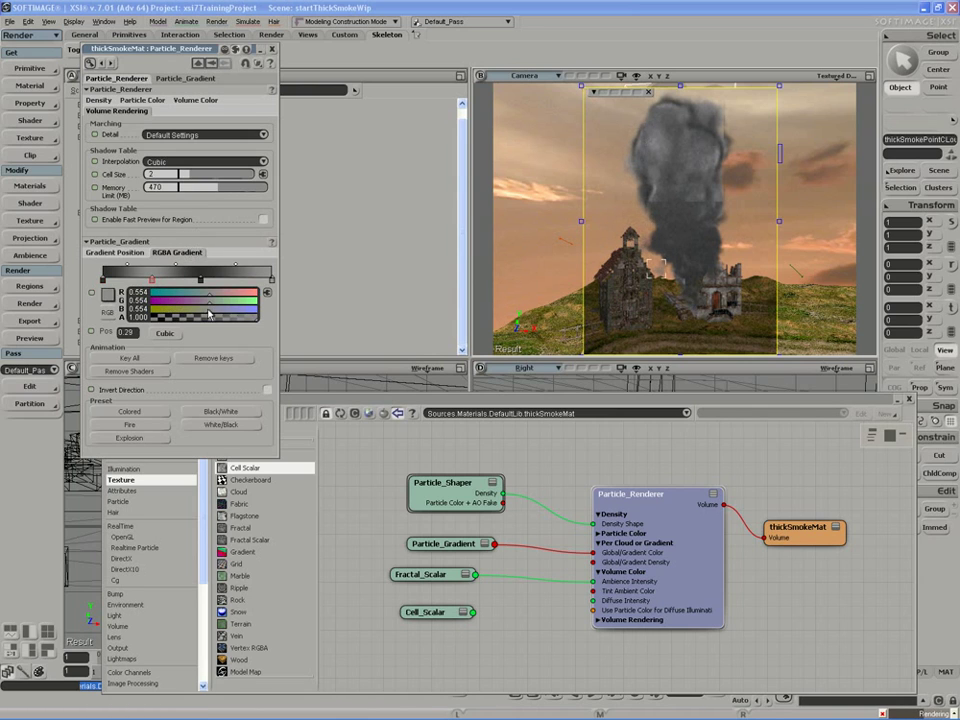
click(152, 279)
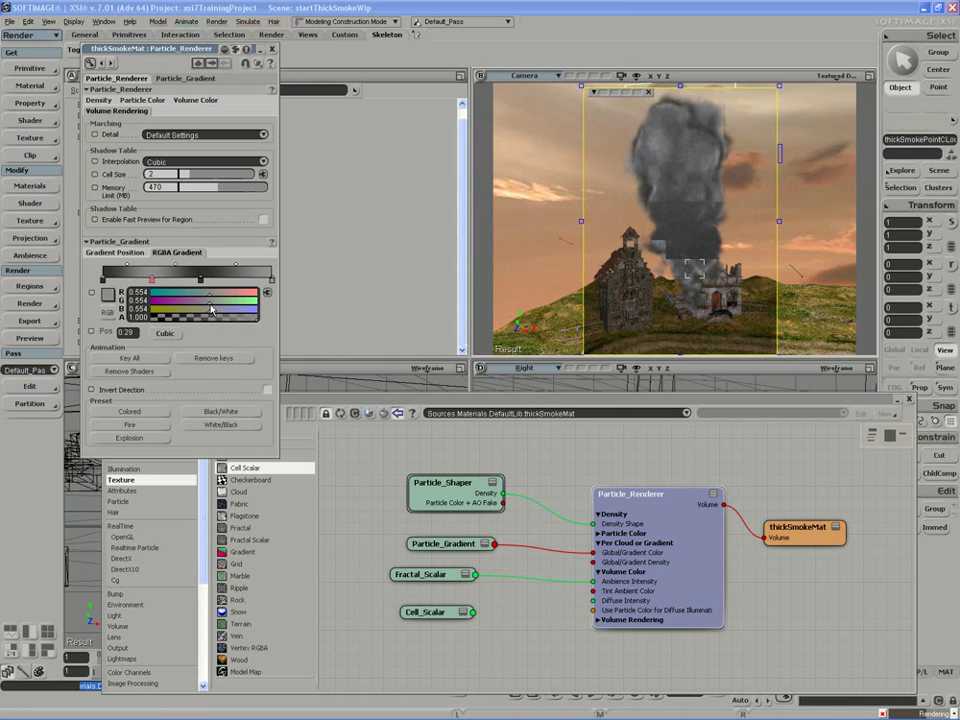
click(210, 310)
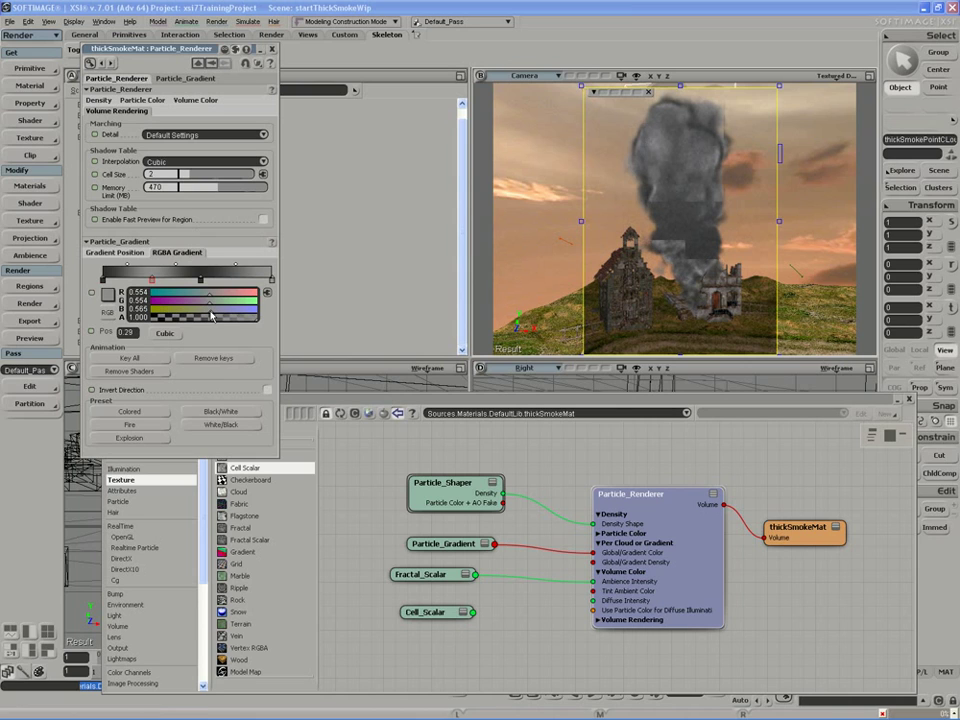
drag(210, 311, 212, 312)
click(209, 301)
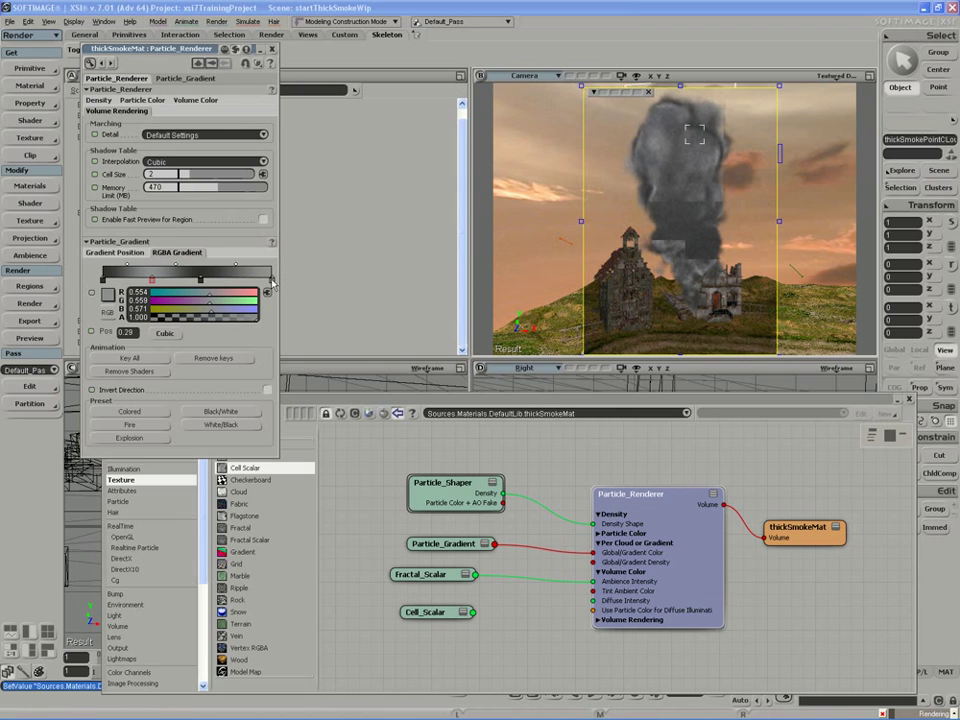
click(271, 281)
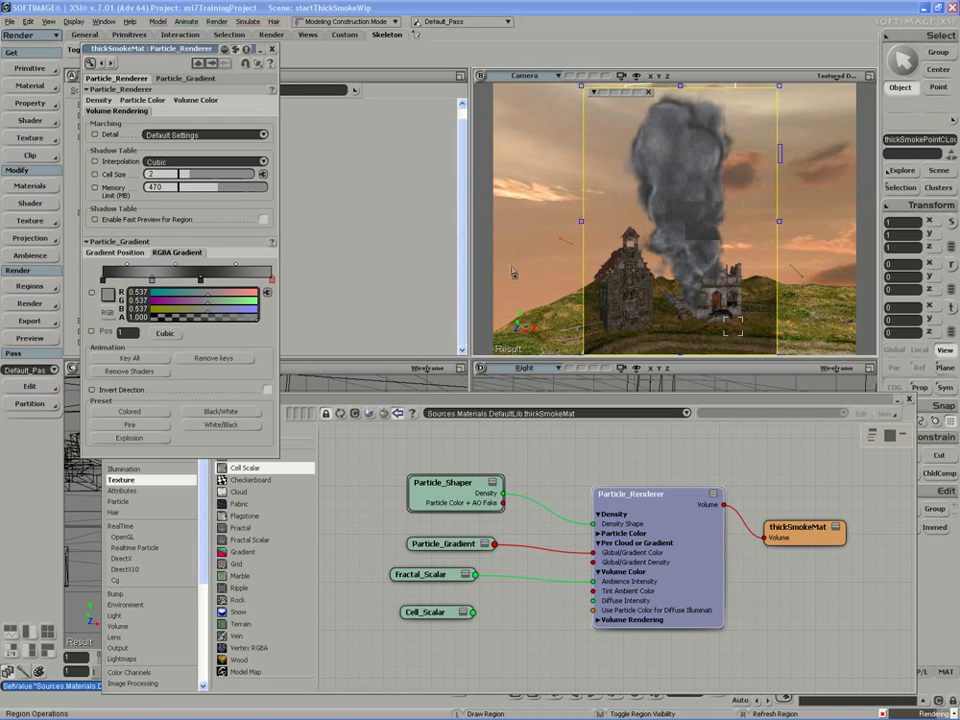
click(447, 491)
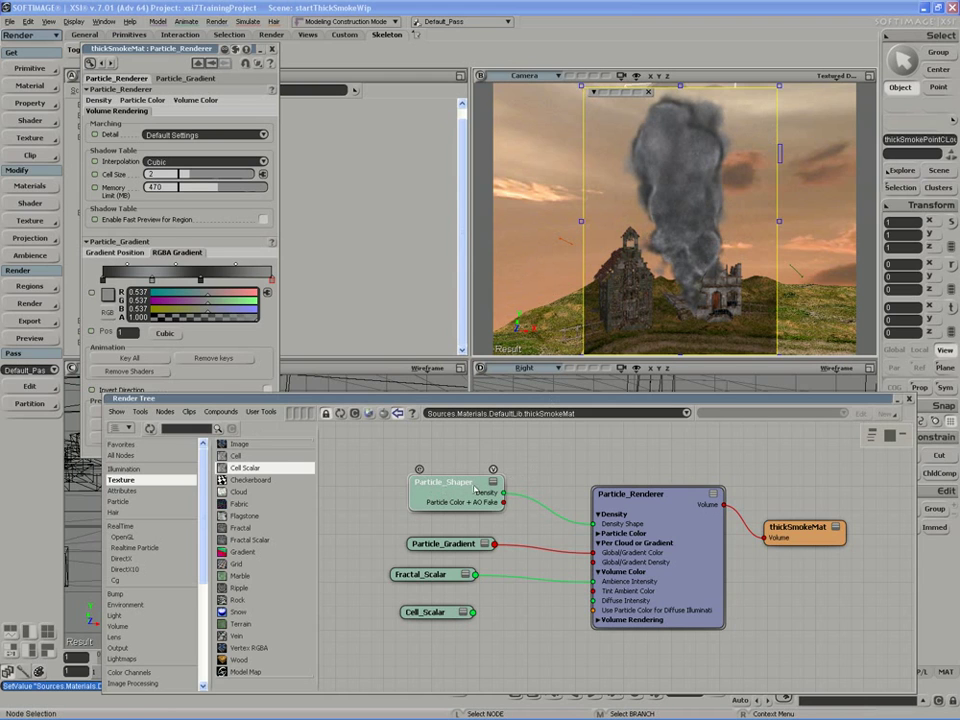
click(419, 470)
click(385, 427)
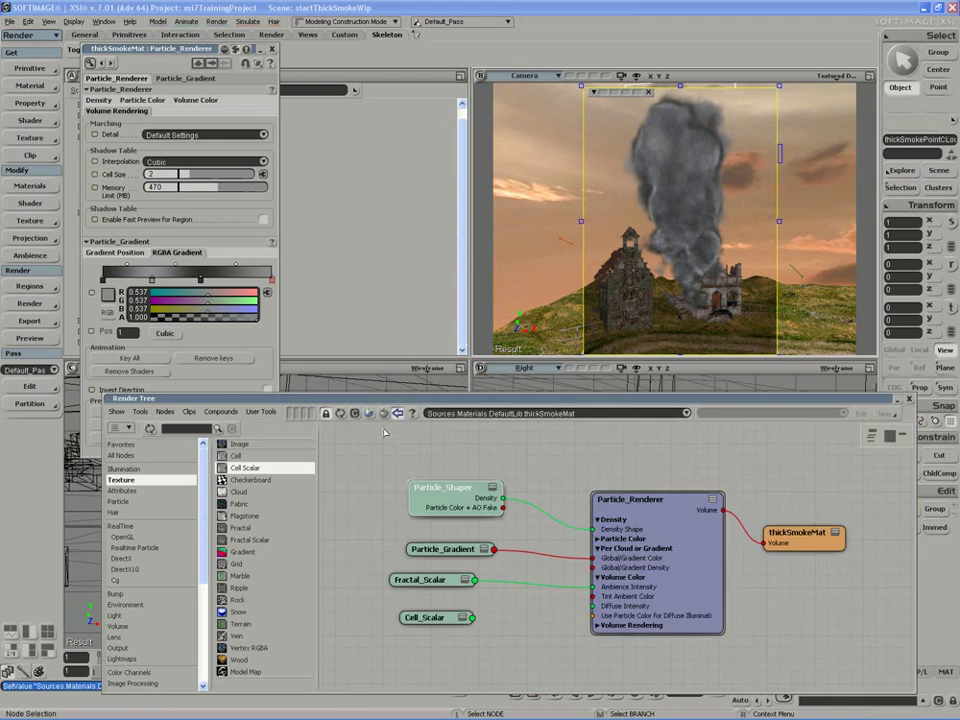
- Open the Particle_Renderer compound and inspect the properties of its Particle_Density1 node
click(608, 500)
click(604, 489)
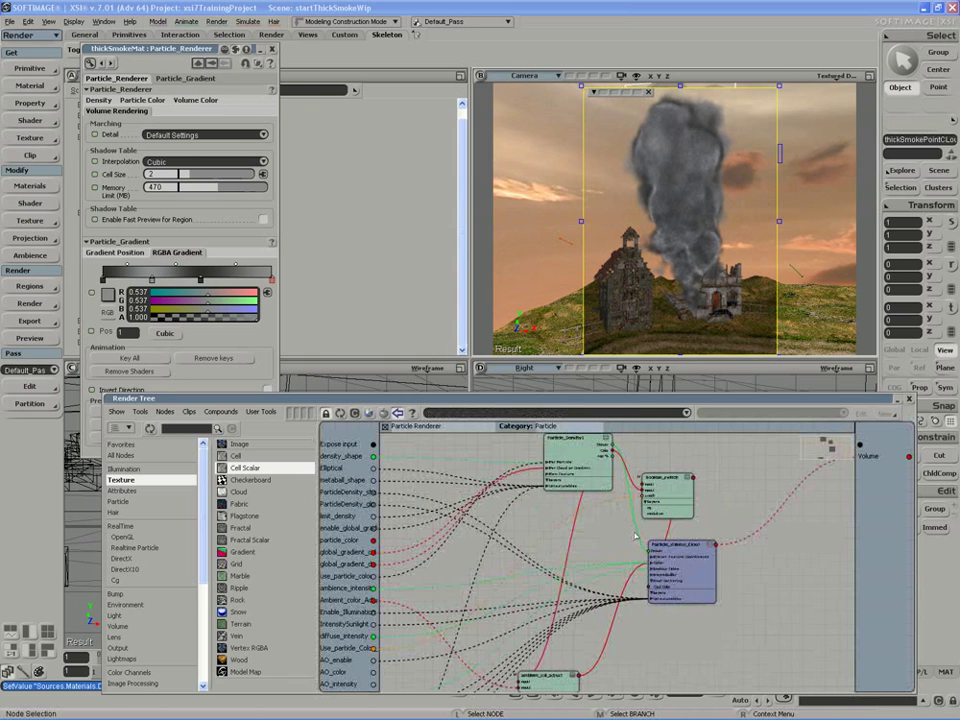
drag(606, 516, 628, 582)
scroll(628, 582, up, 3)
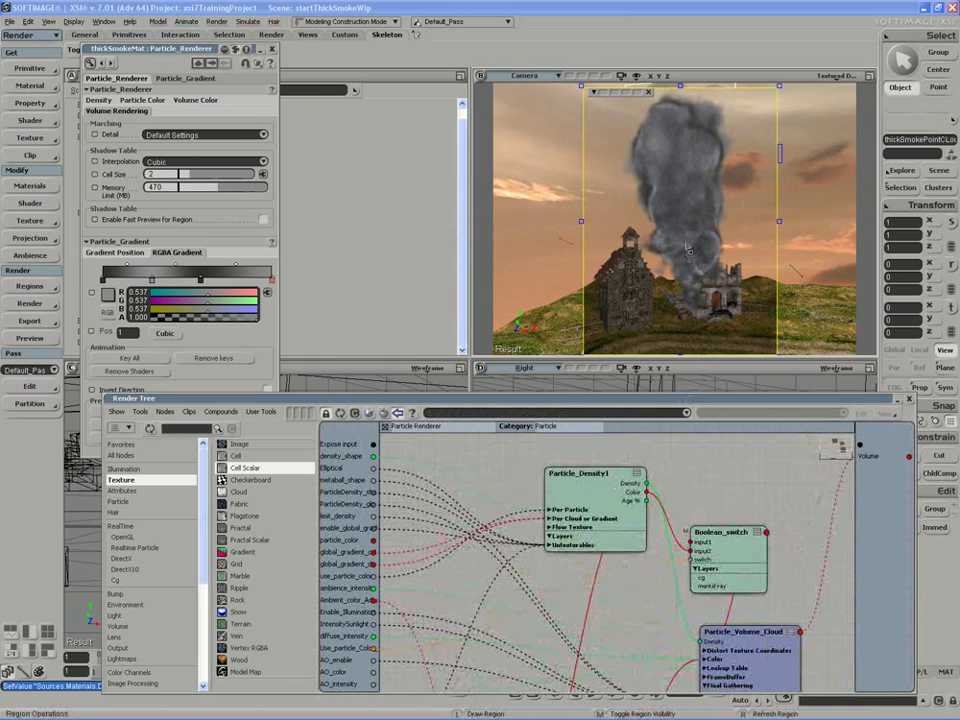
drag(584, 509, 580, 507)
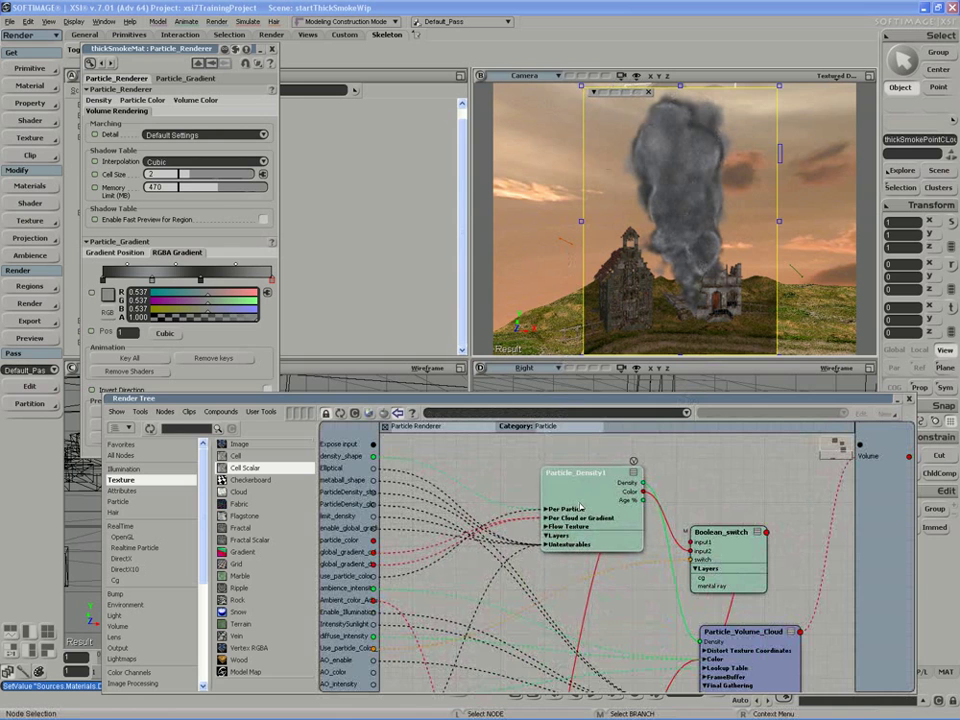
double_click(584, 507)
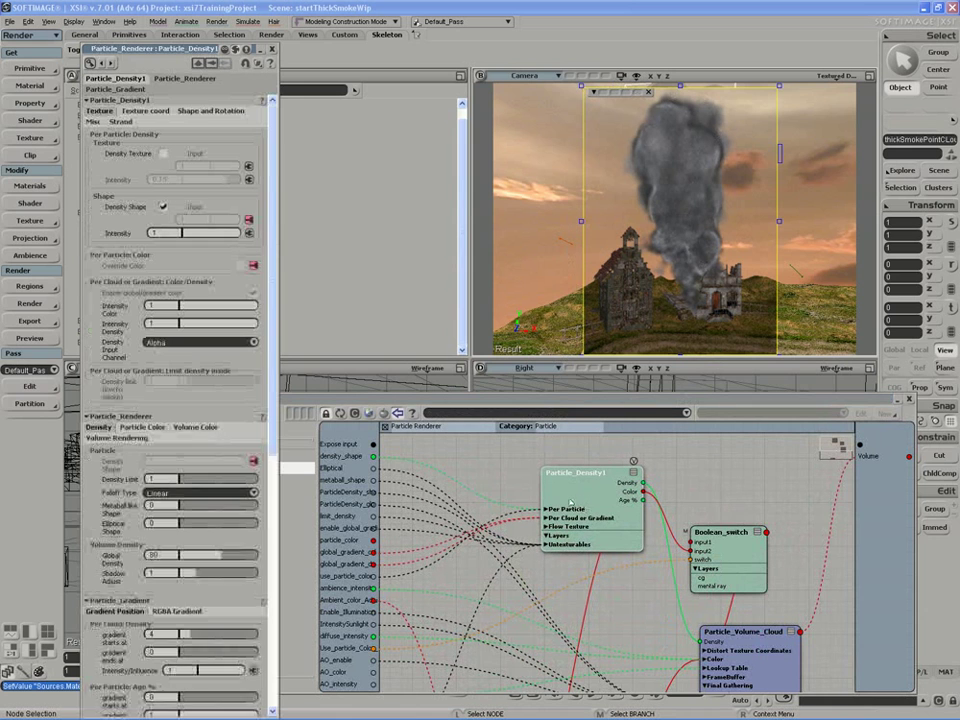
- Try a falloff bias of 0.185 on Particle_Density1, undo the change and leave the compound
click(210, 111)
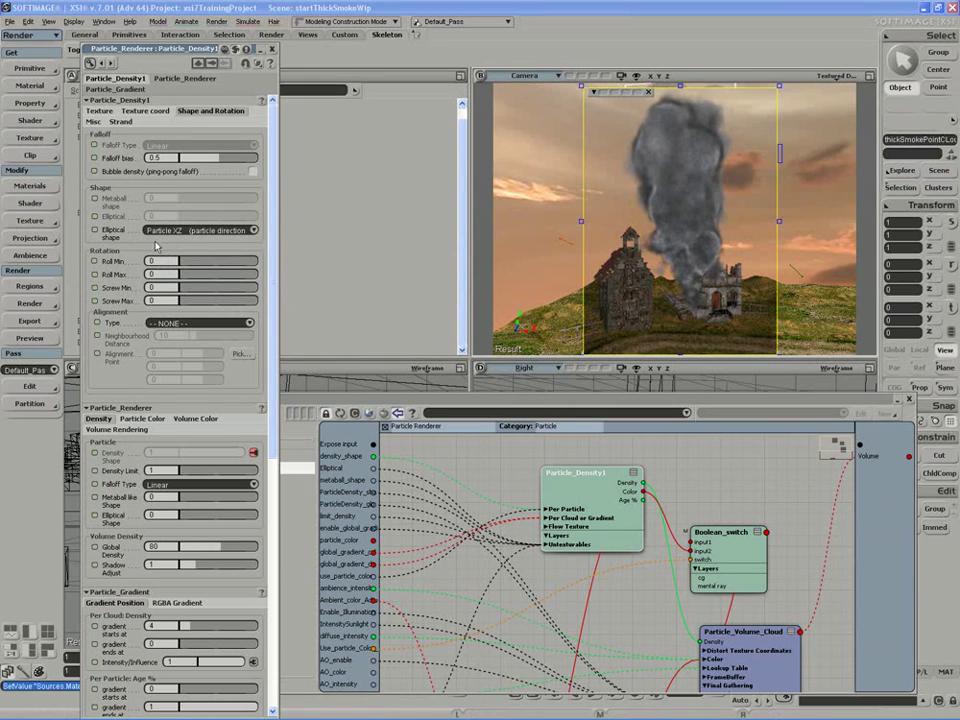
click(200, 159)
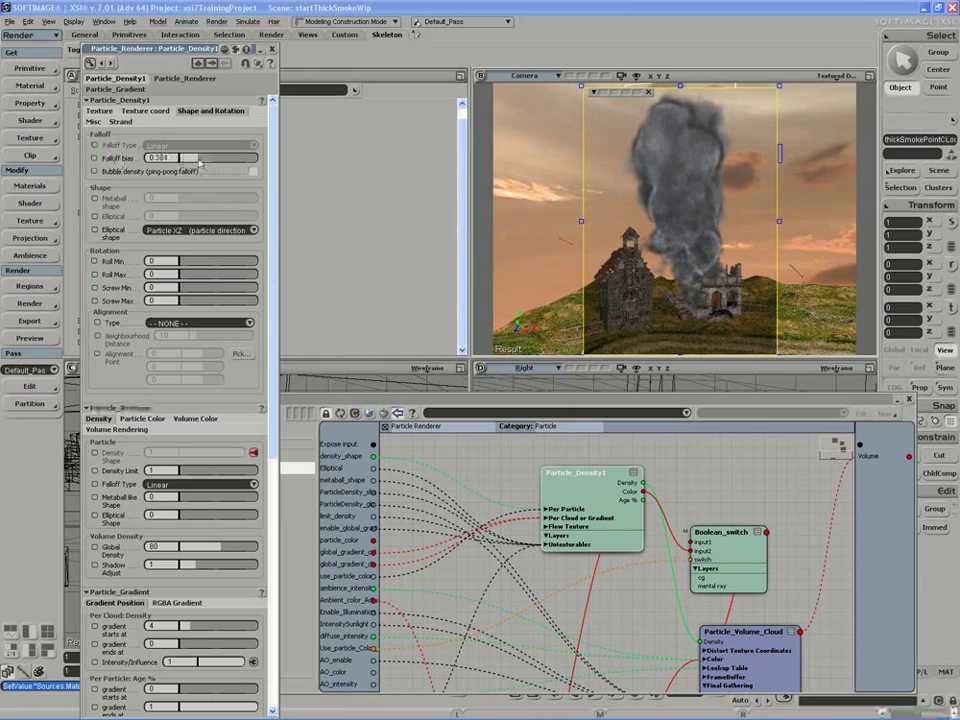
drag(200, 161, 197, 161)
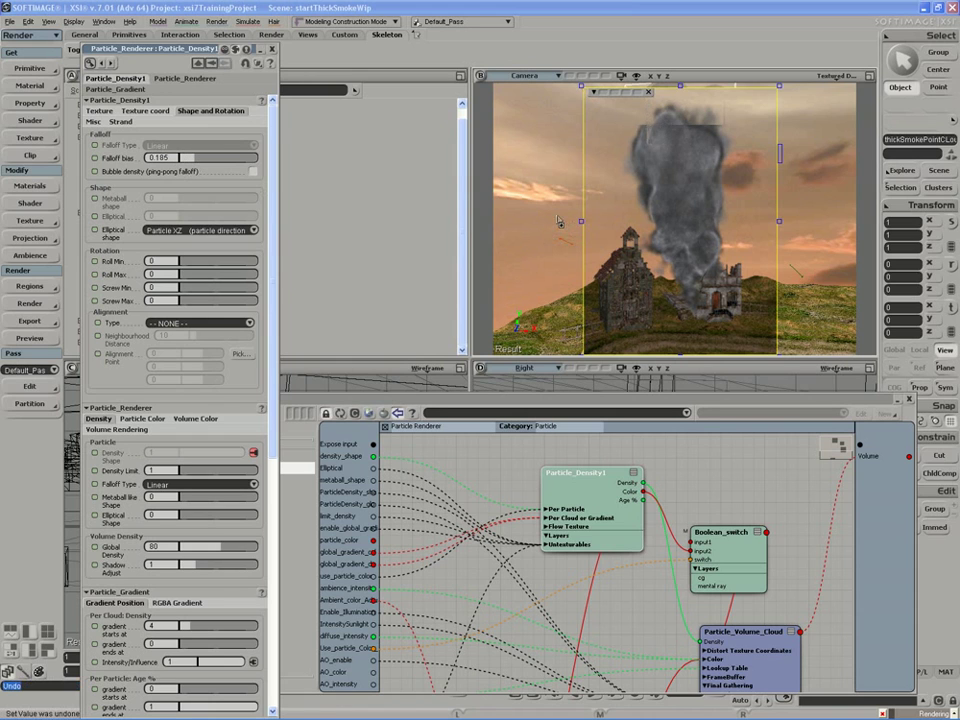
key(ctrl+z)
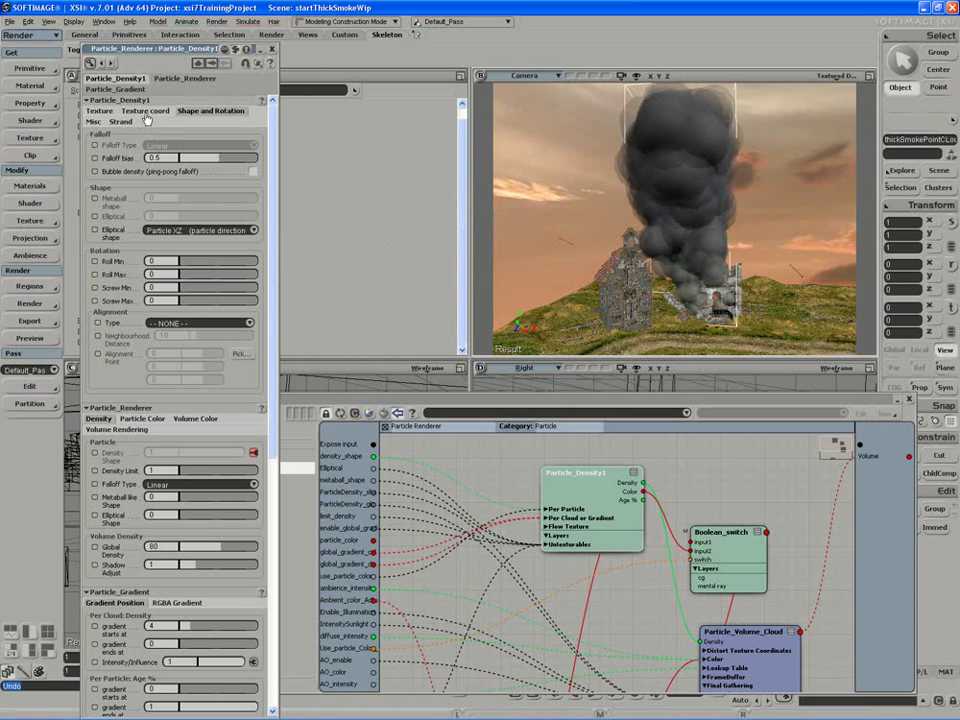
click(273, 50)
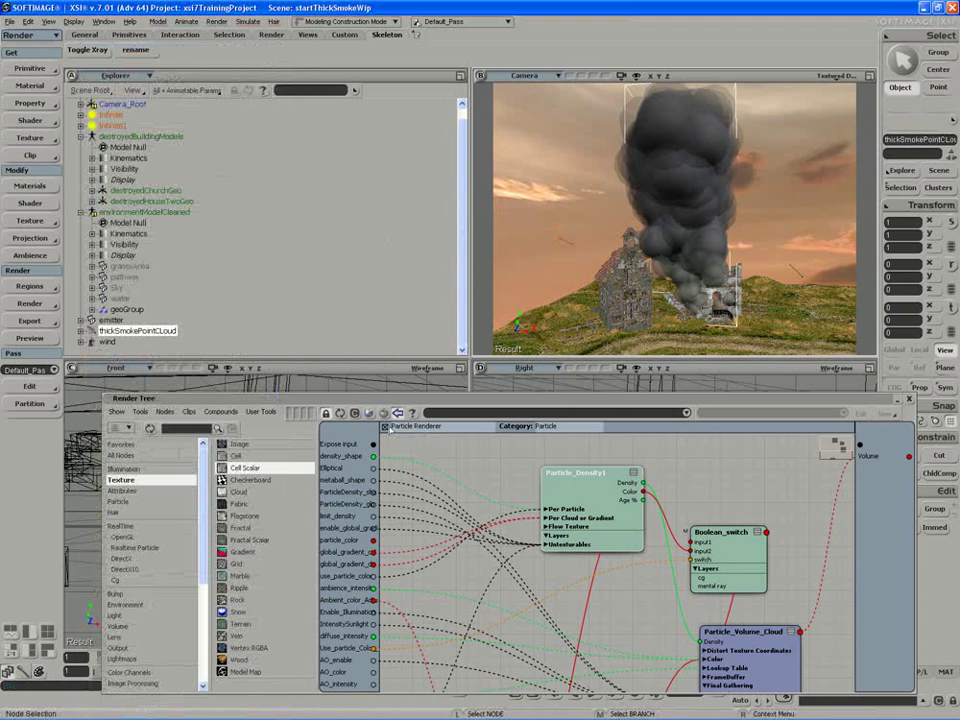
click(385, 427)
- Set the Particle_Renderer's shadow table cell size to 0.5 and close its properties
double_click(650, 568)
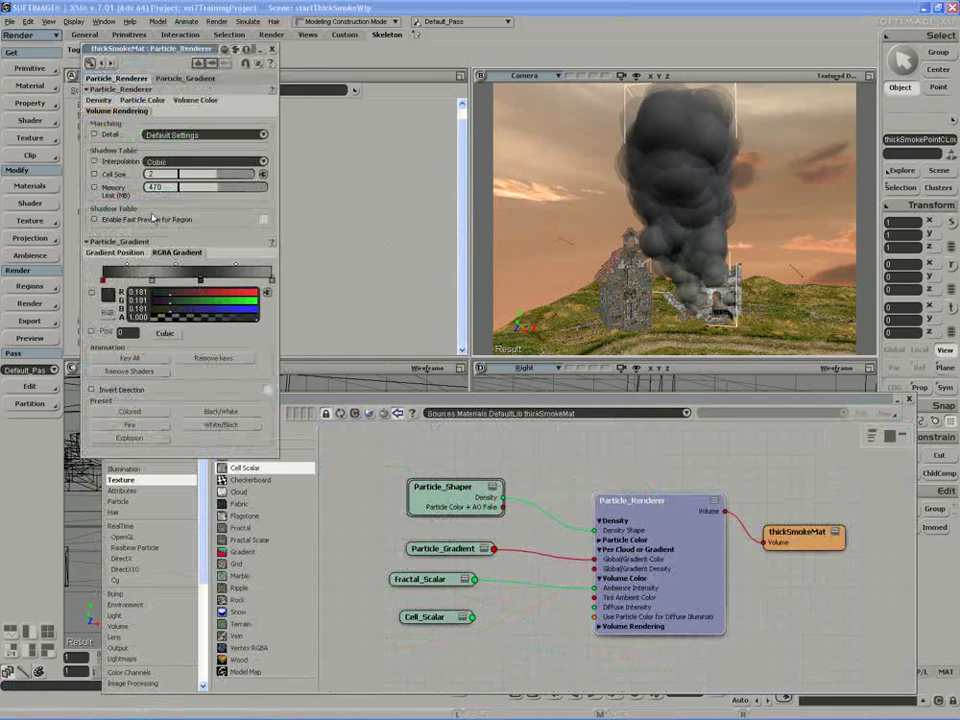
text(1)
key(Return)
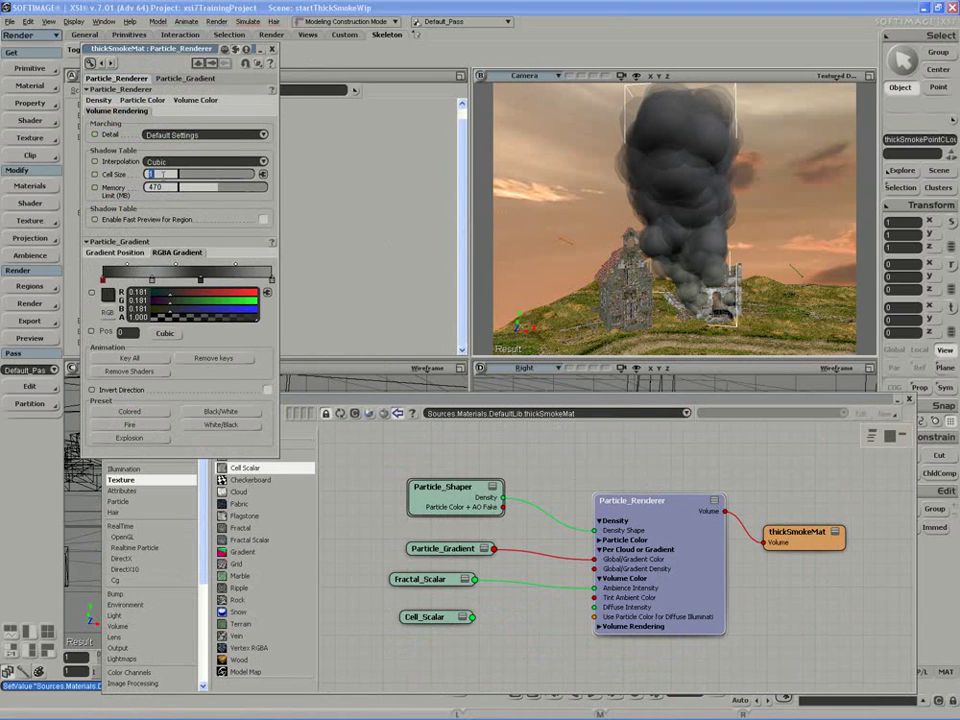
text(.5)
key(Return)
click(165, 161)
click(146, 170)
click(272, 49)
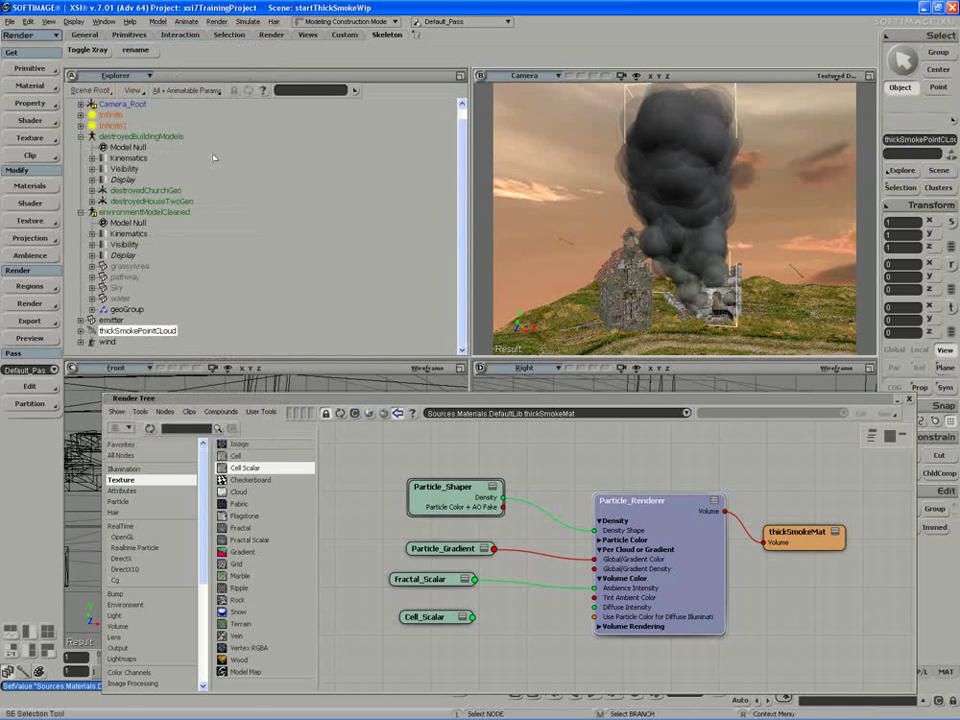
- Enable shadows on the Infinite light and close its properties
double_click(115, 125)
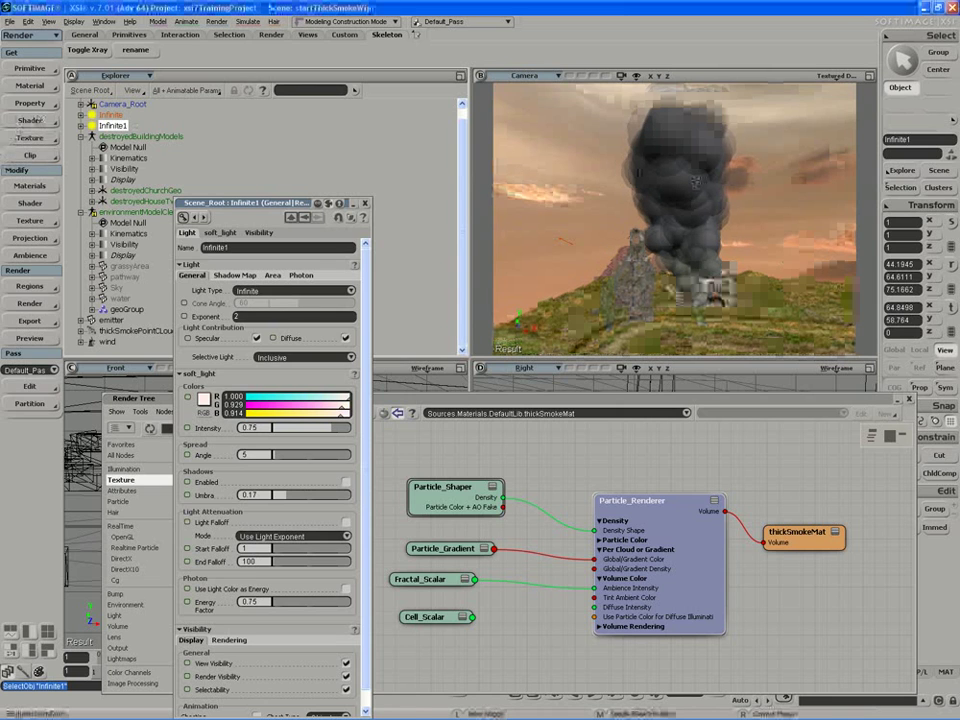
click(110, 115)
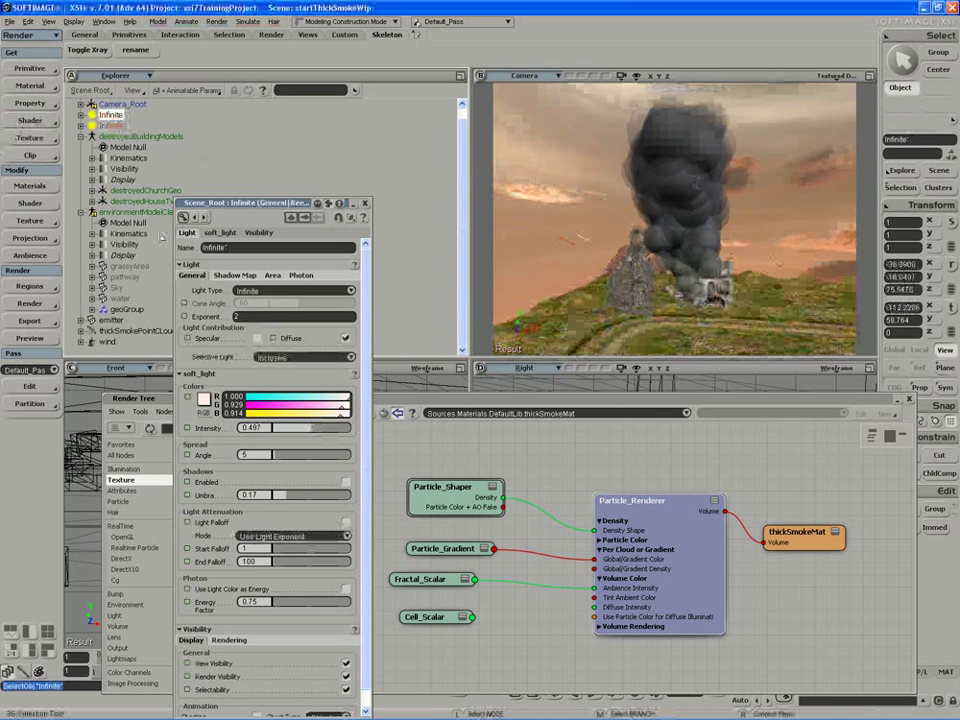
click(346, 482)
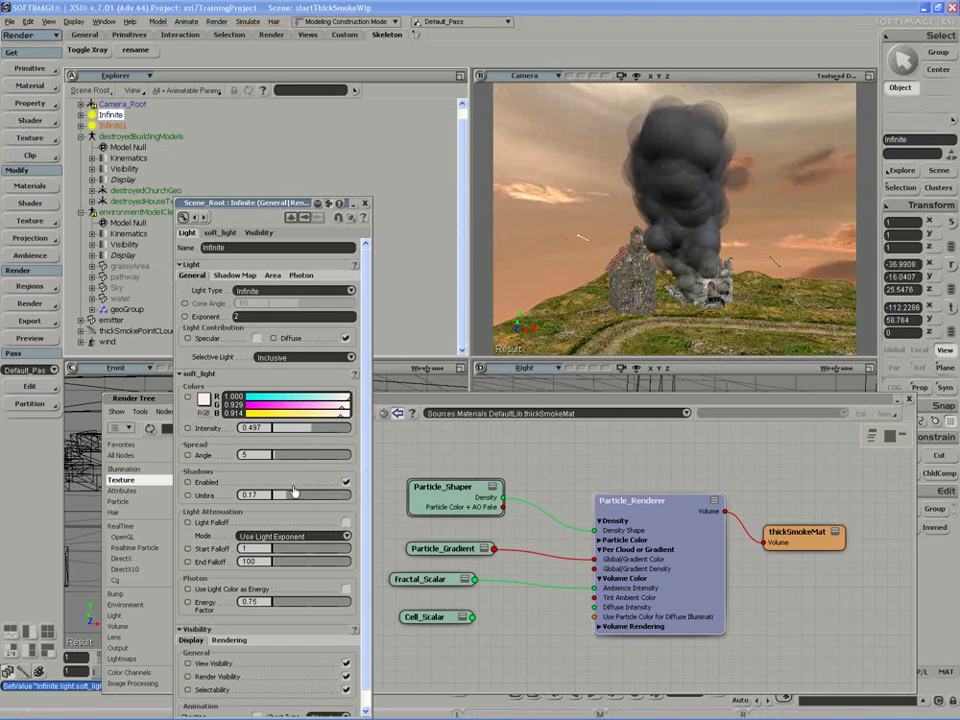
click(366, 204)
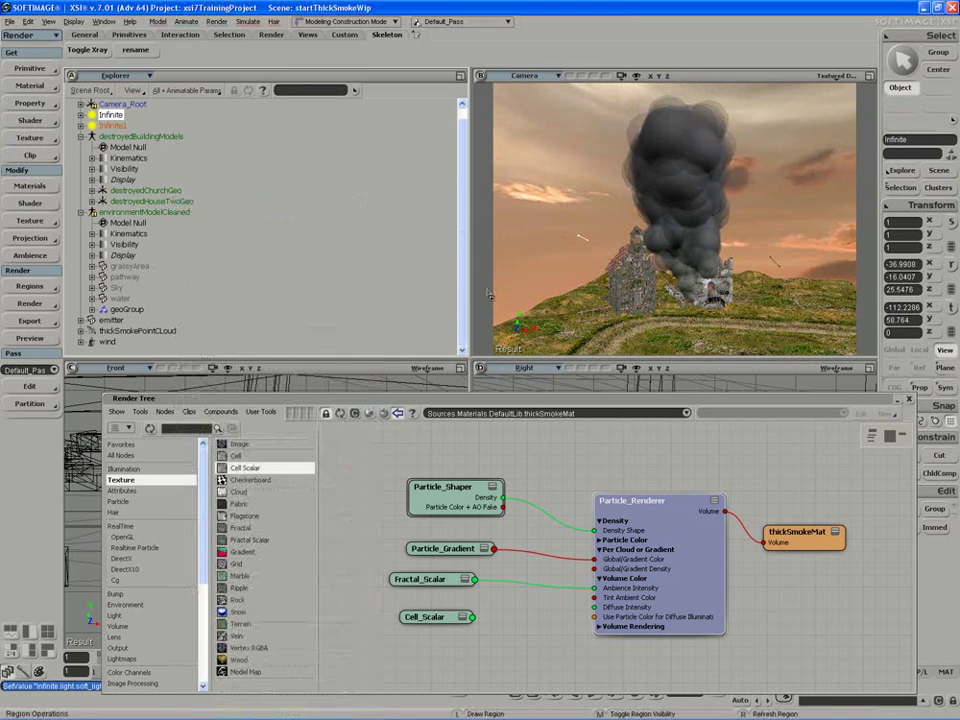
- Close the render tree and play the smoke simulation from the start
click(909, 399)
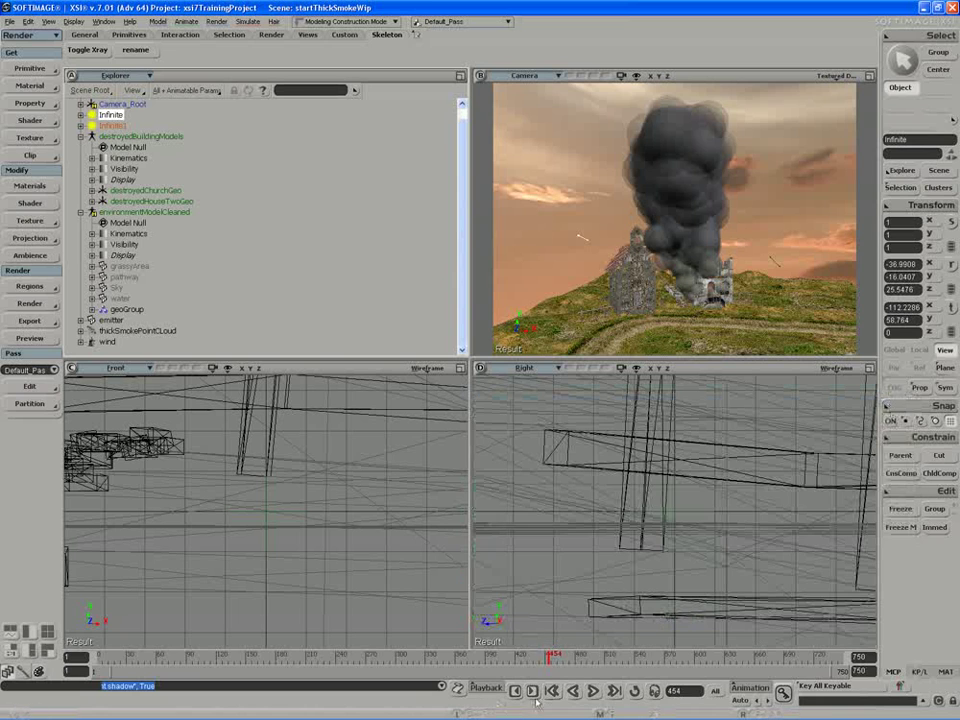
click(593, 691)
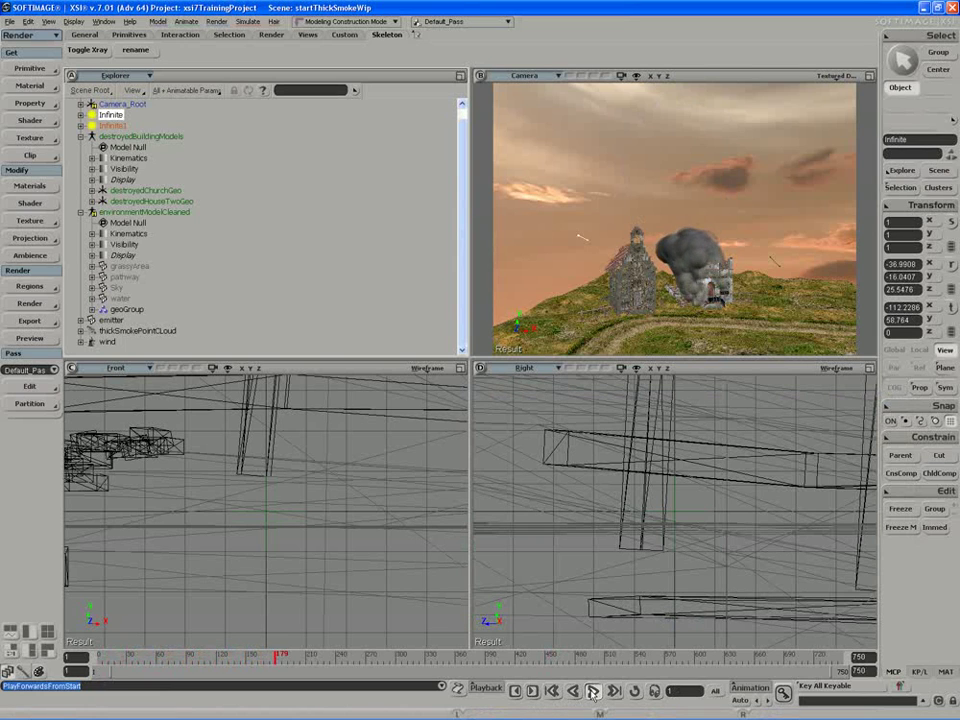
- Stop the simulation playback around frame 229 and set the end frame in the scene render options to 400
click(594, 693)
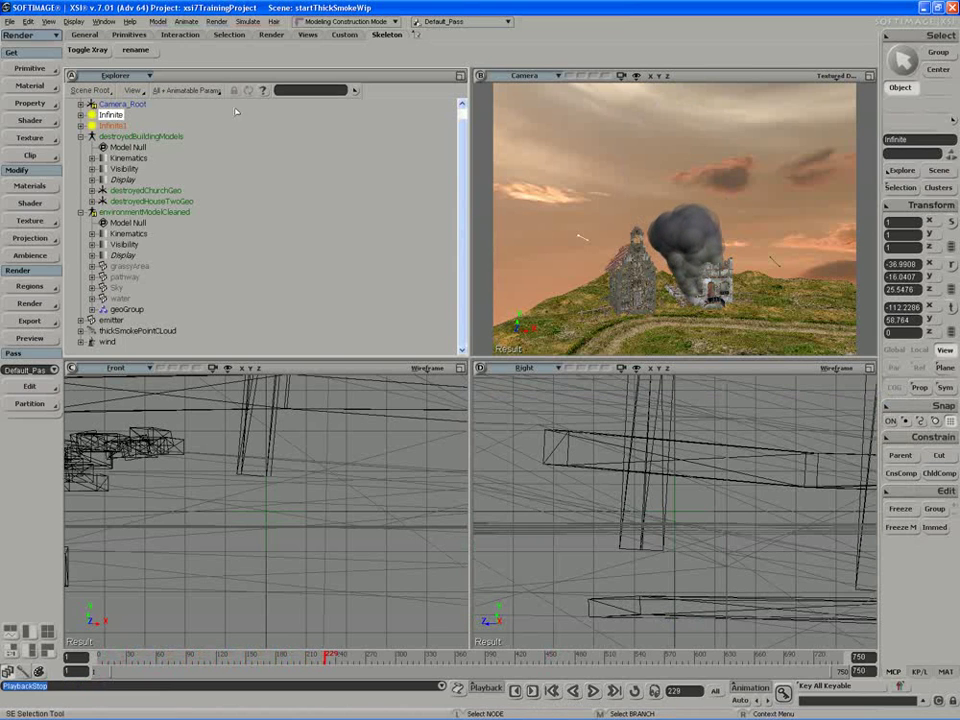
scroll(465, 201, up, 1)
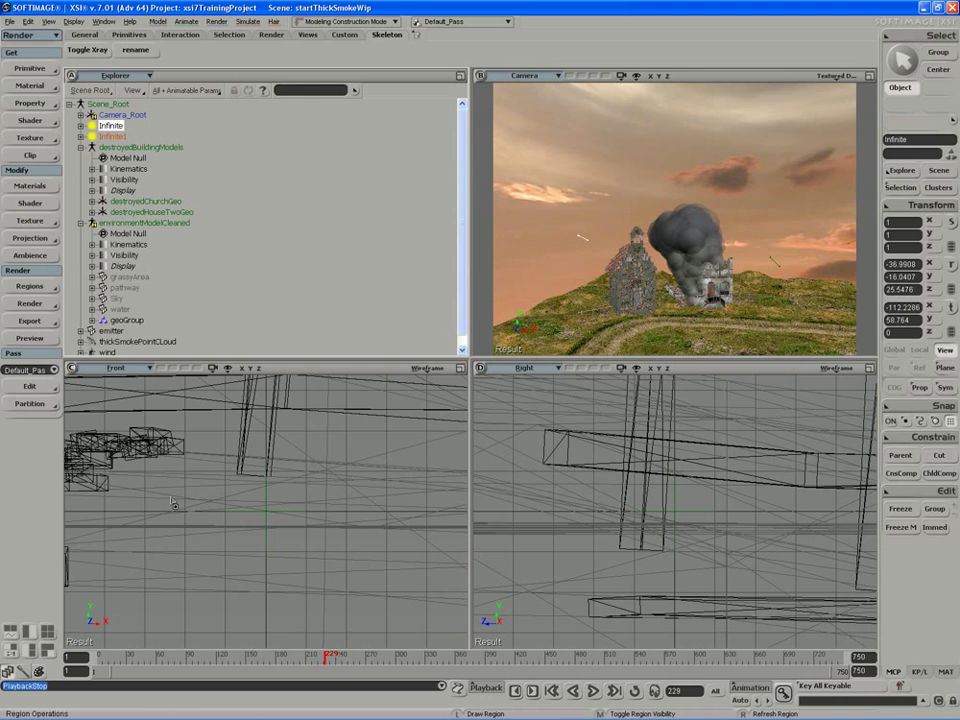
click(30, 303)
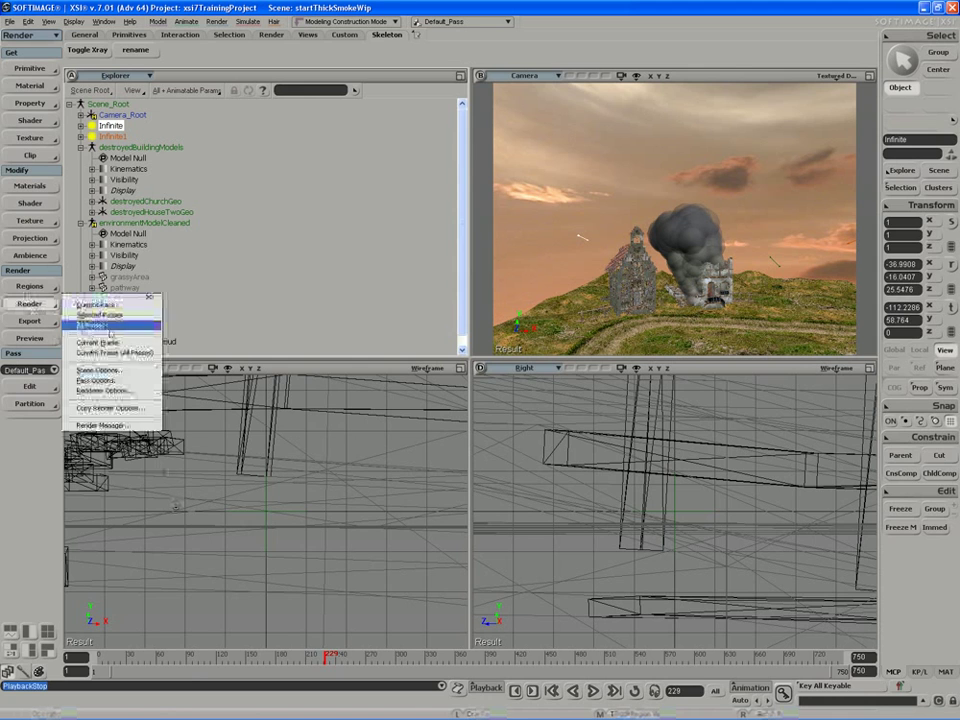
click(100, 368)
double_click(190, 270)
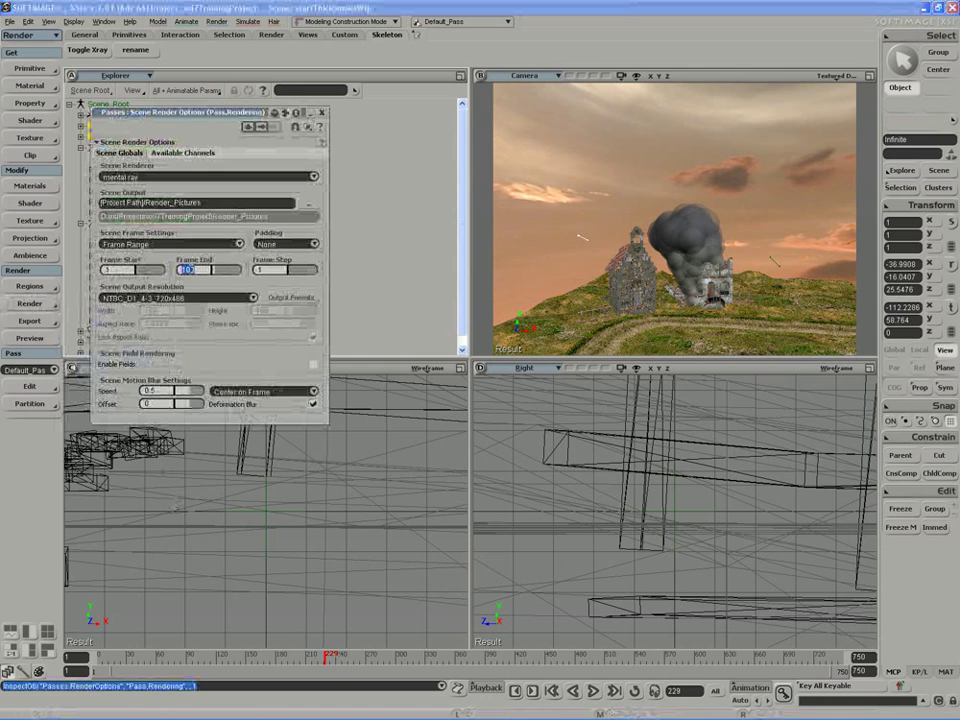
text(400)
key(Return)
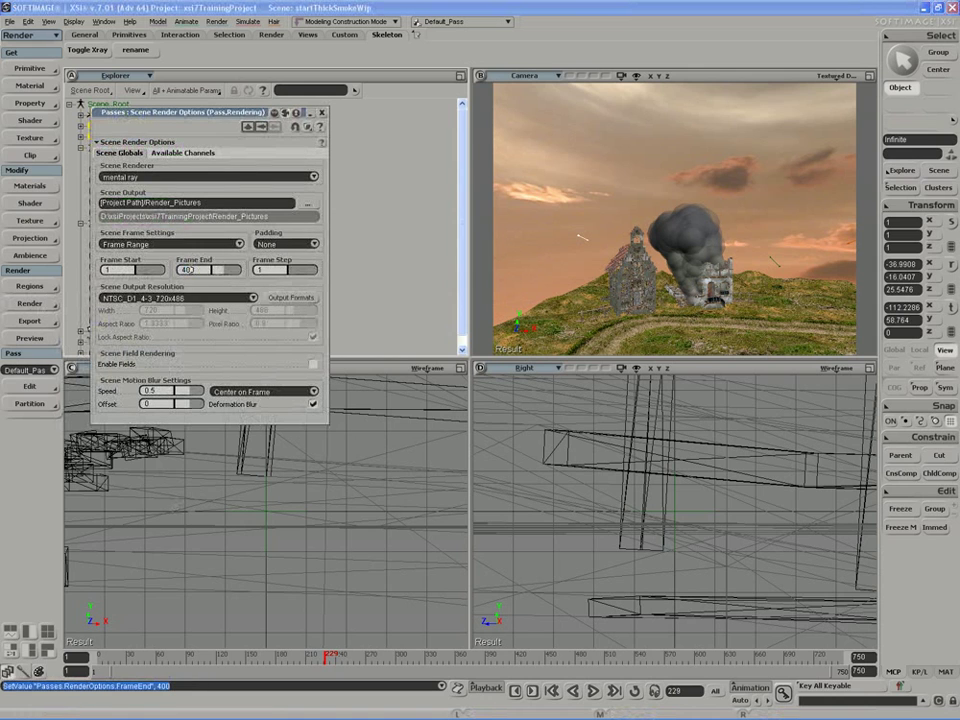
- Switch the scene output resolution to a custom format with a pixel ratio of 1 and close the render options
click(200, 300)
click(195, 317)
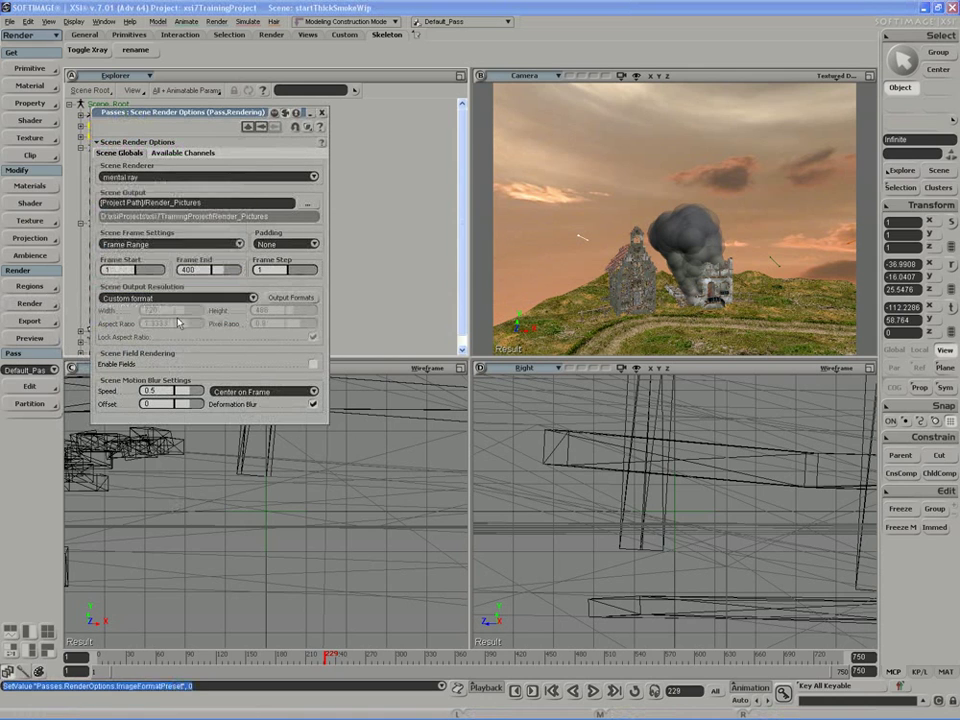
text(1)
key(Return)
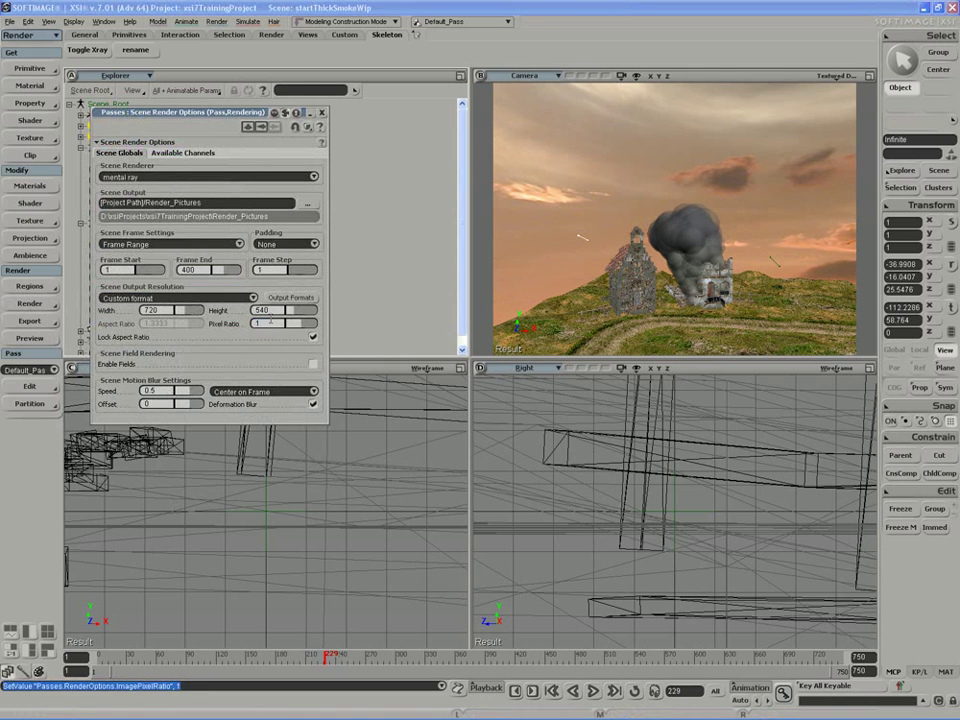
click(322, 113)
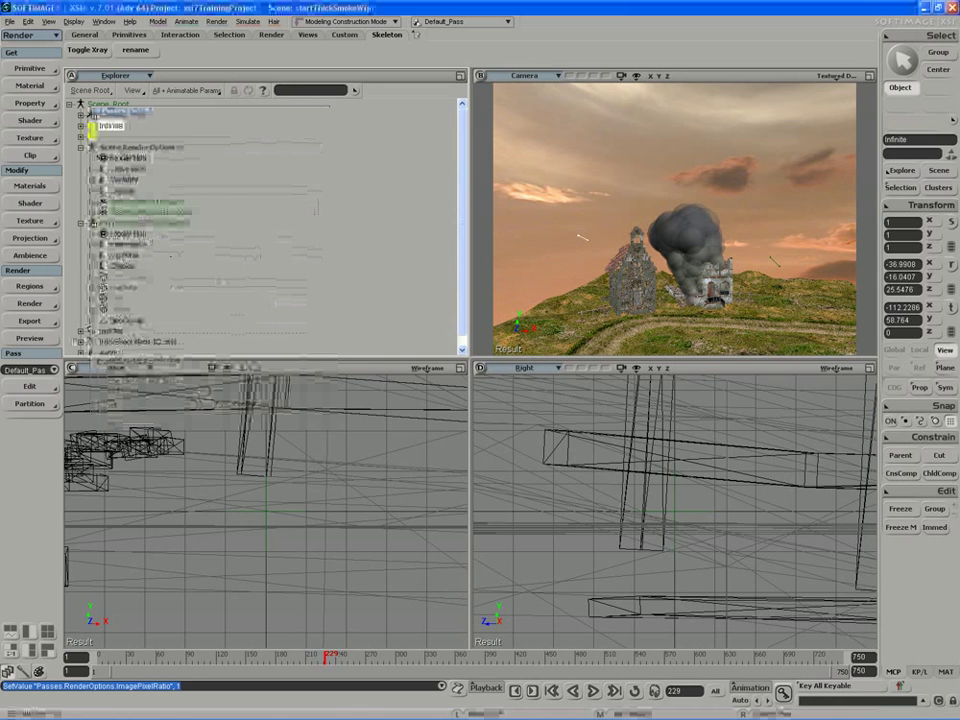
- Rename the default render pass to thickSmoke in the pass options and close them
click(34, 304)
click(96, 380)
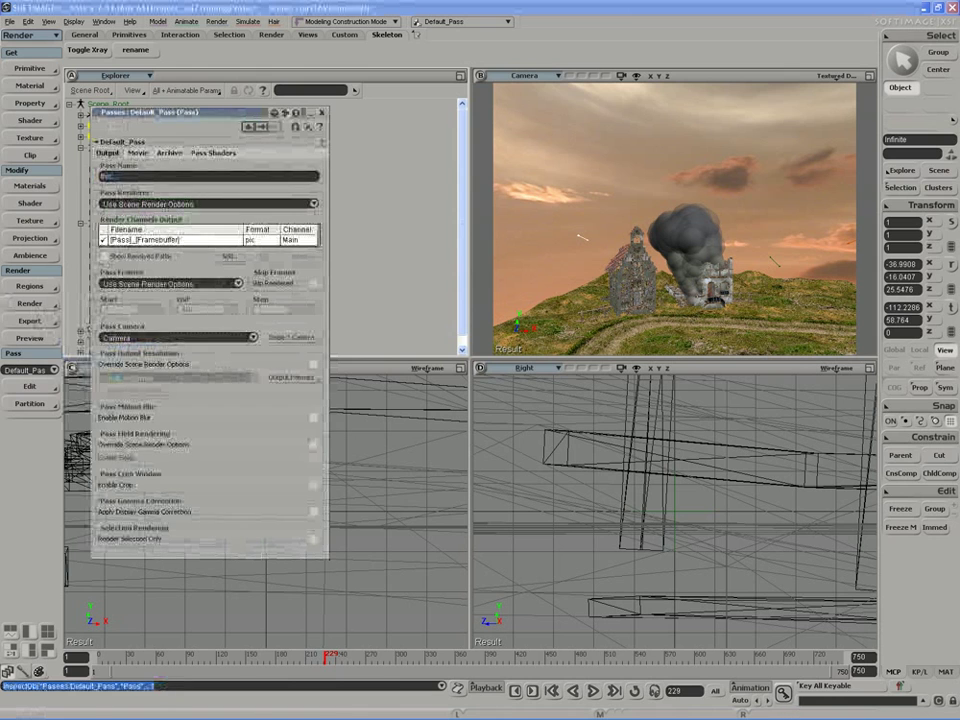
text(thickSmoke)
key(Return)
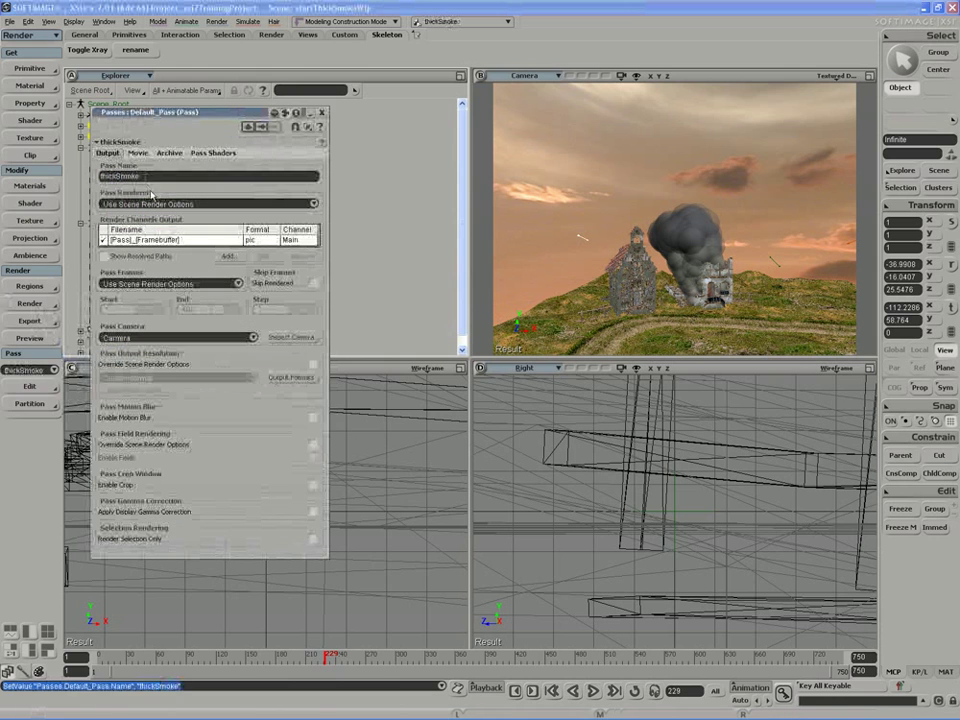
click(322, 113)
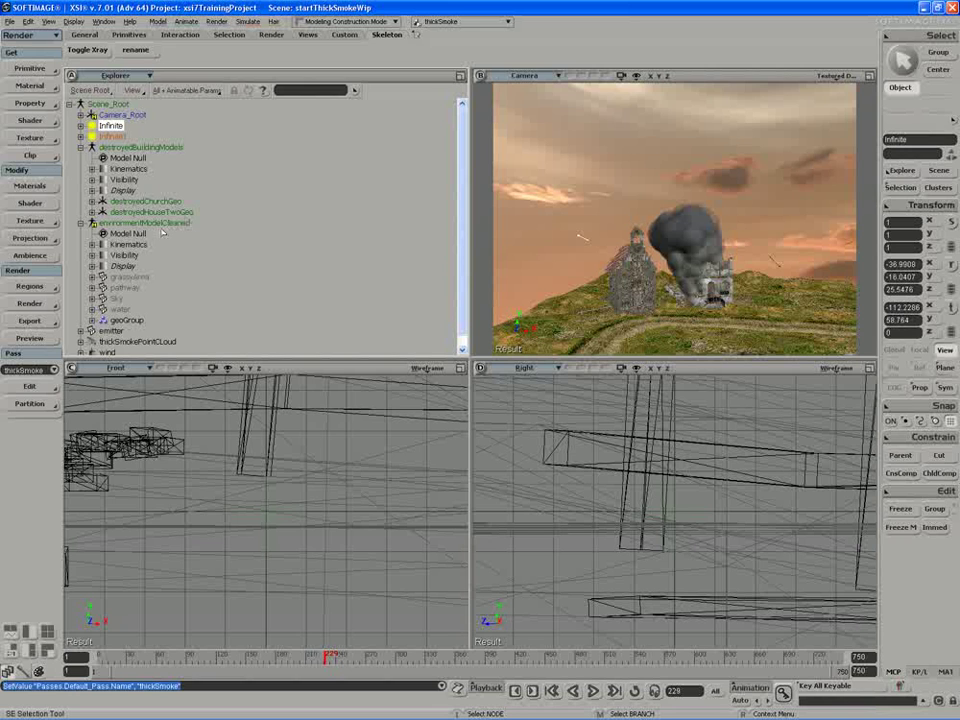
- Save the scene under the new name FinalThickSmoke in the project's Scenes folder and return to object selection
click(9, 21)
click(34, 84)
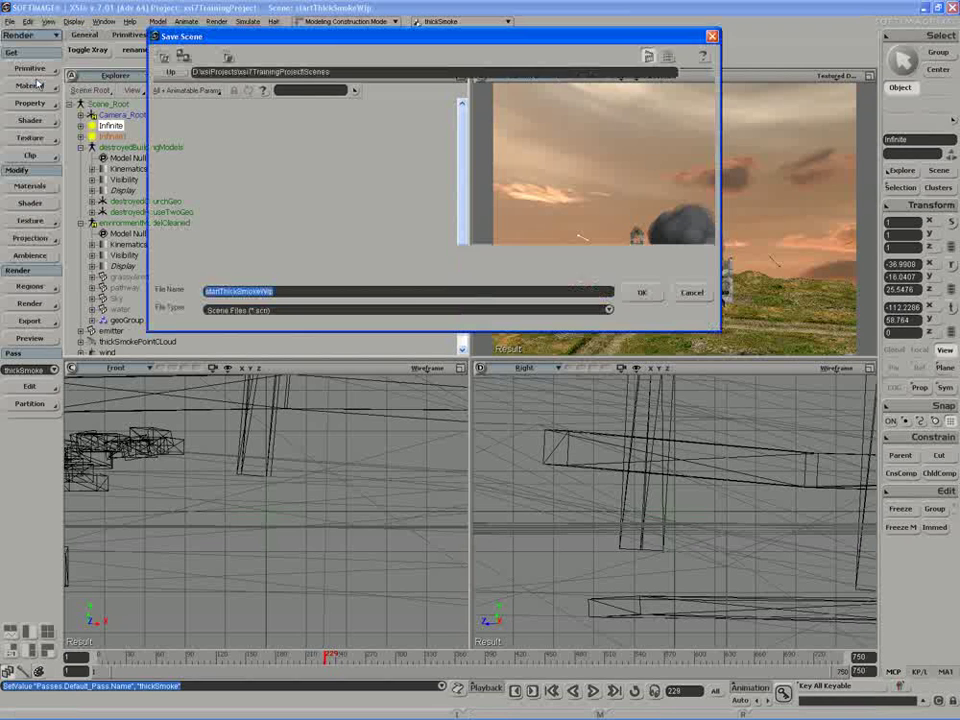
text(thickSmokeWip)
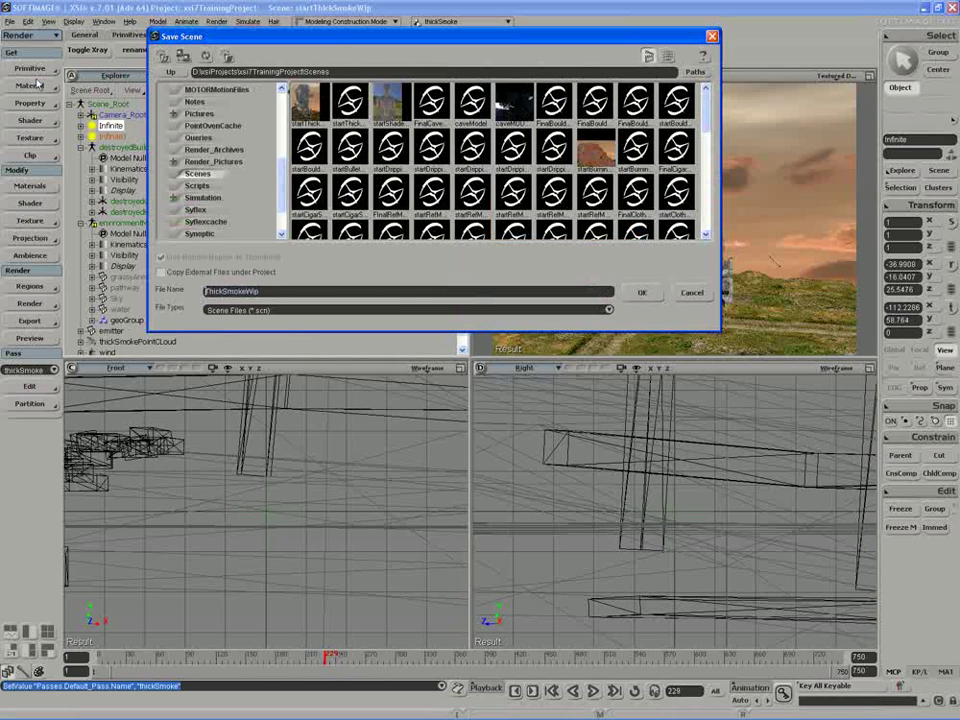
text(FinalT)
key(Return)
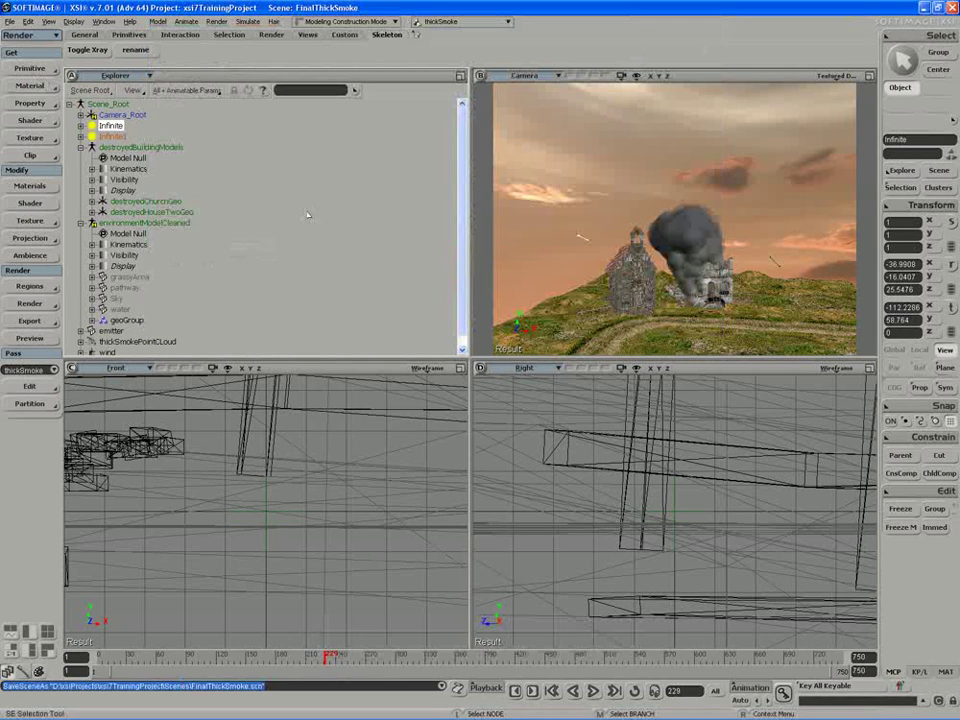
key(space)
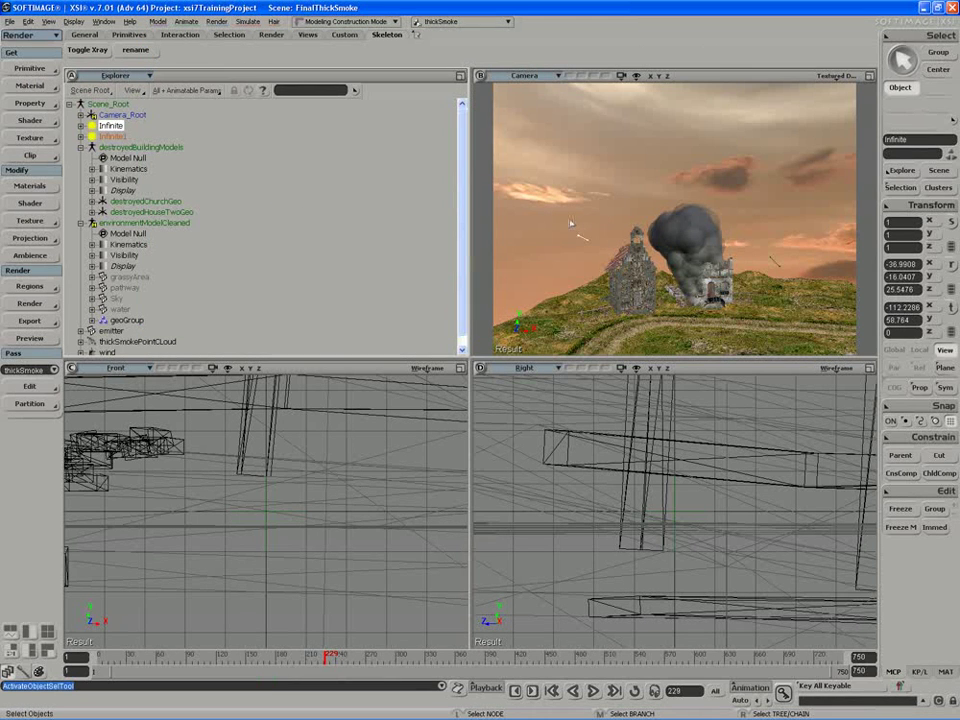